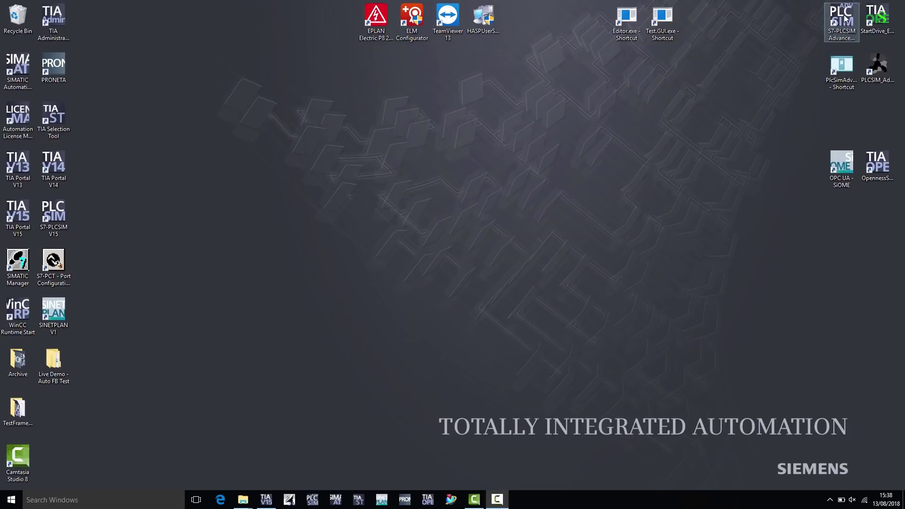
- Launch S7-PLCSIM Advanced V2.0 and bring up its Control Panel from the tray icon
double_click(845, 18)
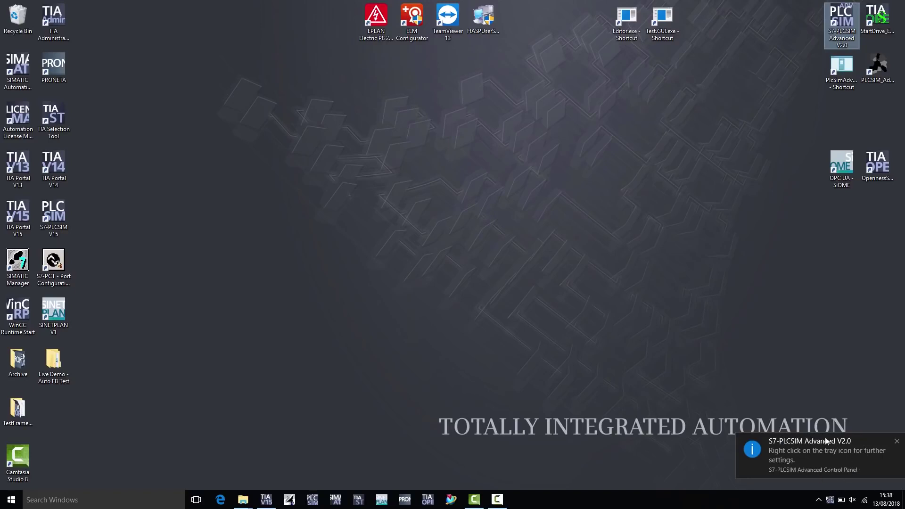
left_click(831, 501)
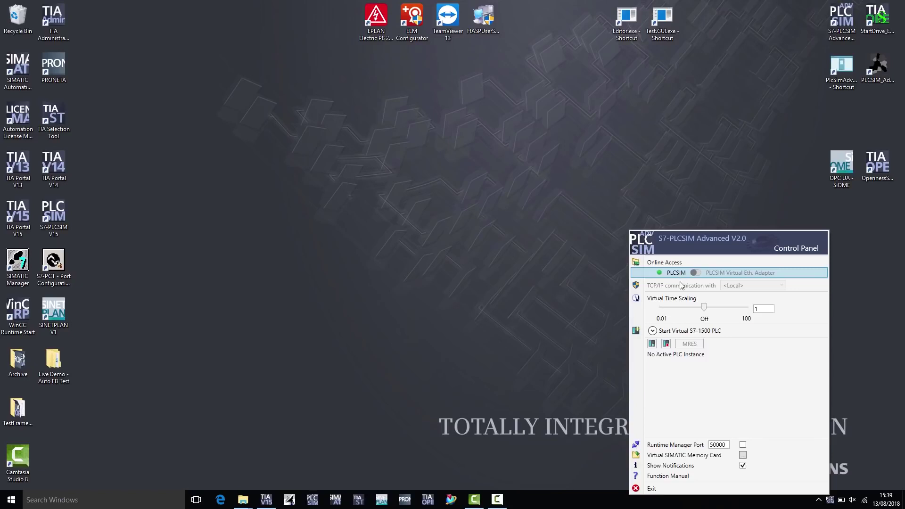
- Expand Start Virtual S7-1500 PLC and set Online Access to PLCSIM Virtual Eth. Adapter
left_click(653, 331)
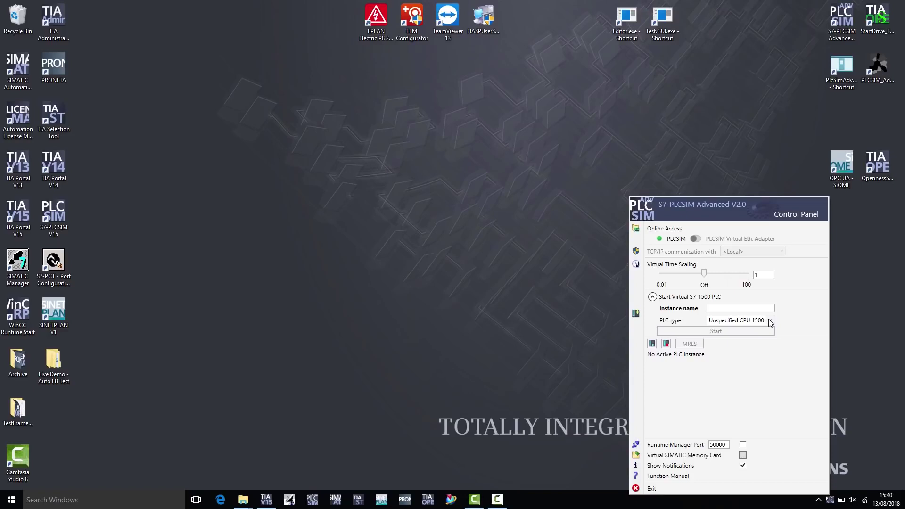
left_click(700, 239)
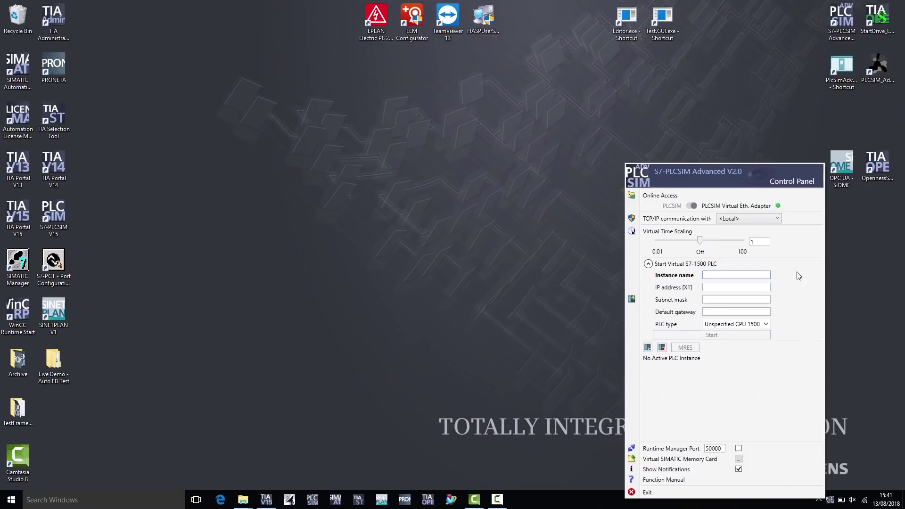
- Start virtual PLC instance PLC_1 with IP 192.168.0.1 and subnet mask 255.255.255.0
type("PLC_1")
left_click(763, 288)
type("192.16")
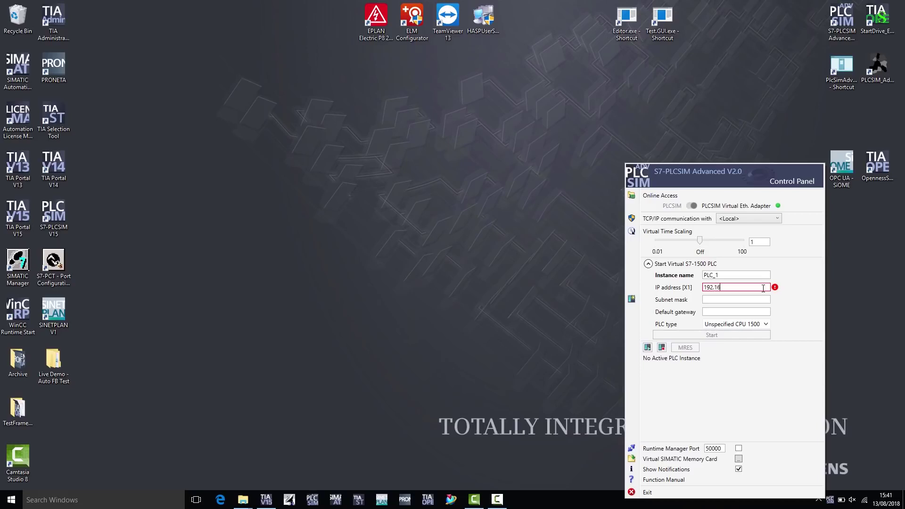
type("8.0.1")
left_click(719, 300)
type("255.255.255")
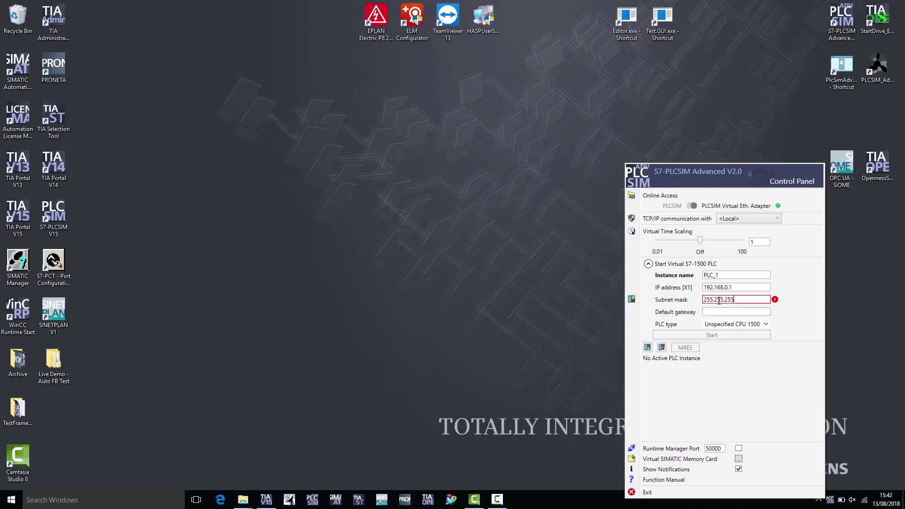
type(".0")
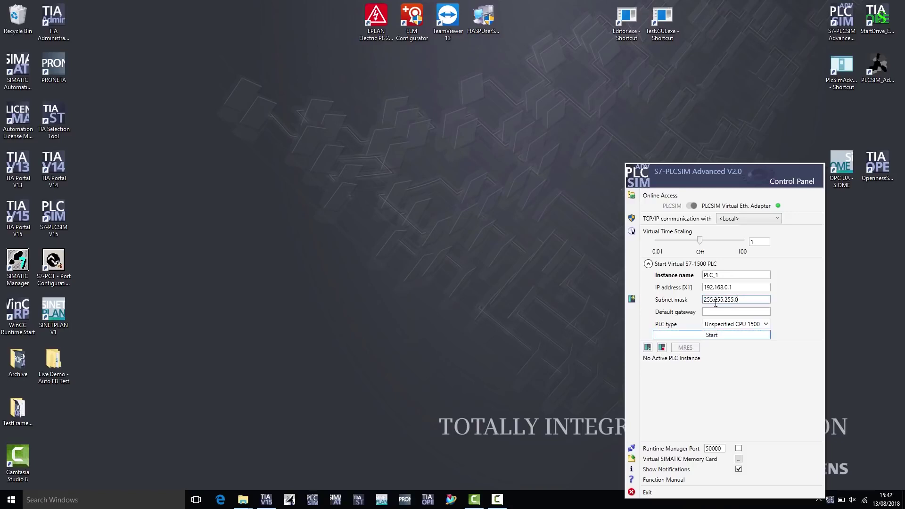
left_click(713, 335)
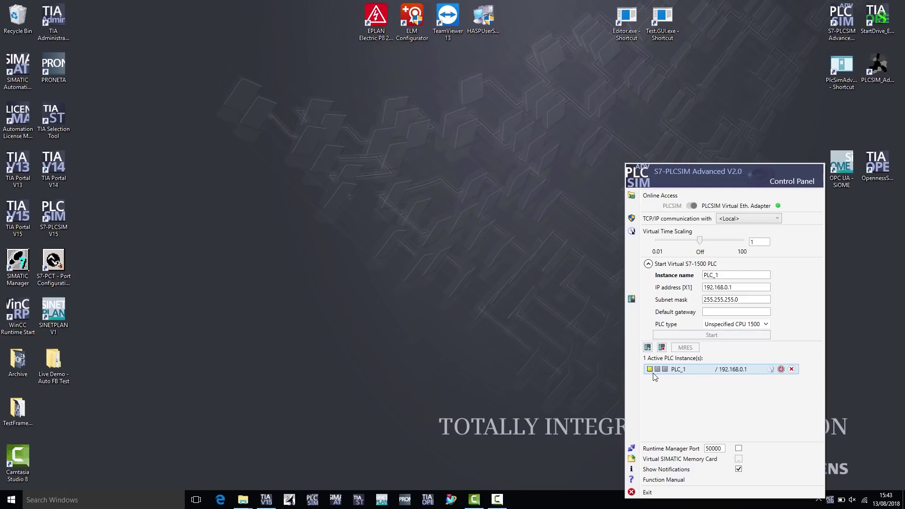
- Enable Support simulation in the Protection properties of the TestFramework_V15 project
left_click(266, 502)
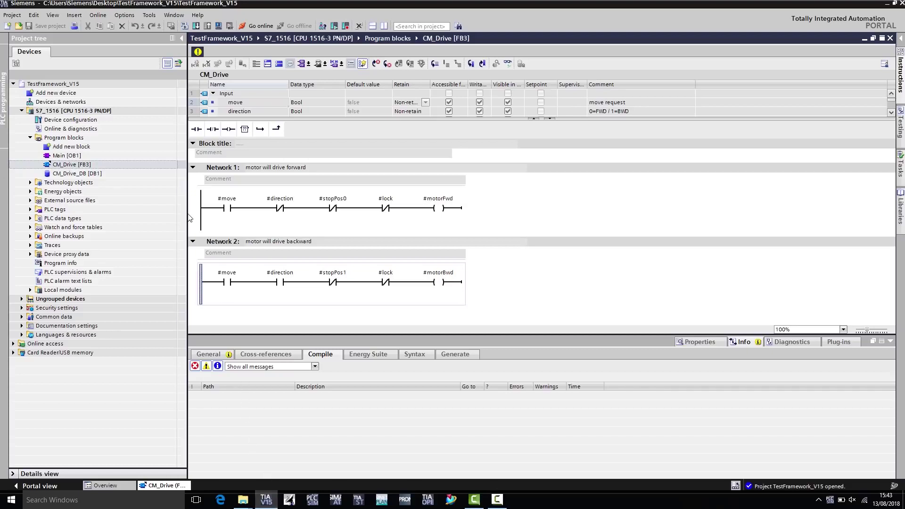
right_click(58, 86)
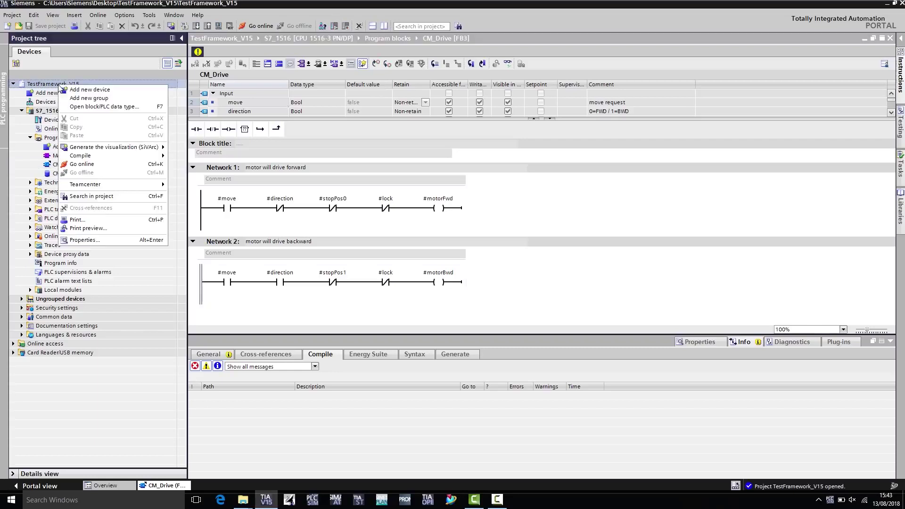
left_click(91, 244)
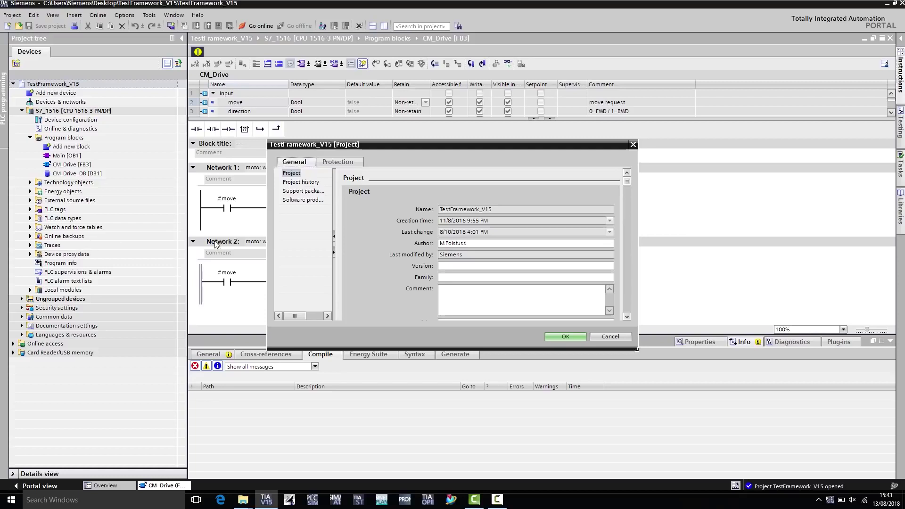
left_click(350, 165)
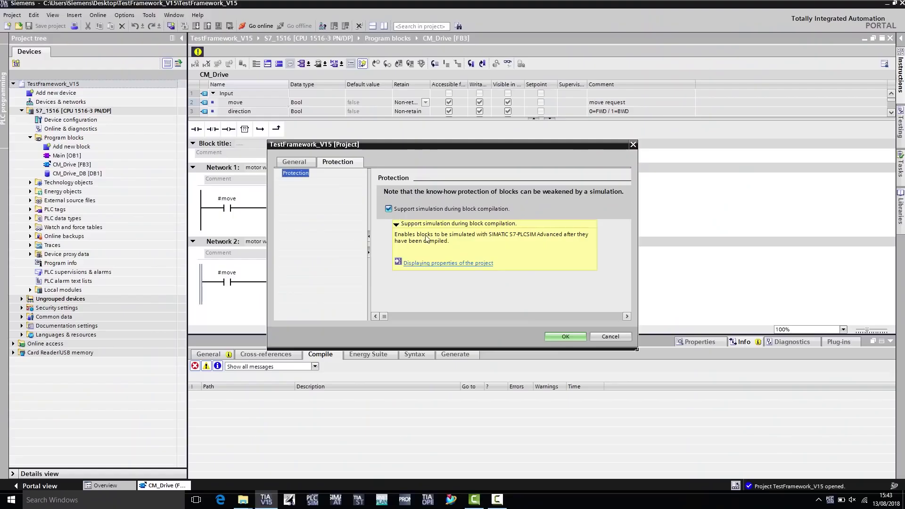
left_click(571, 337)
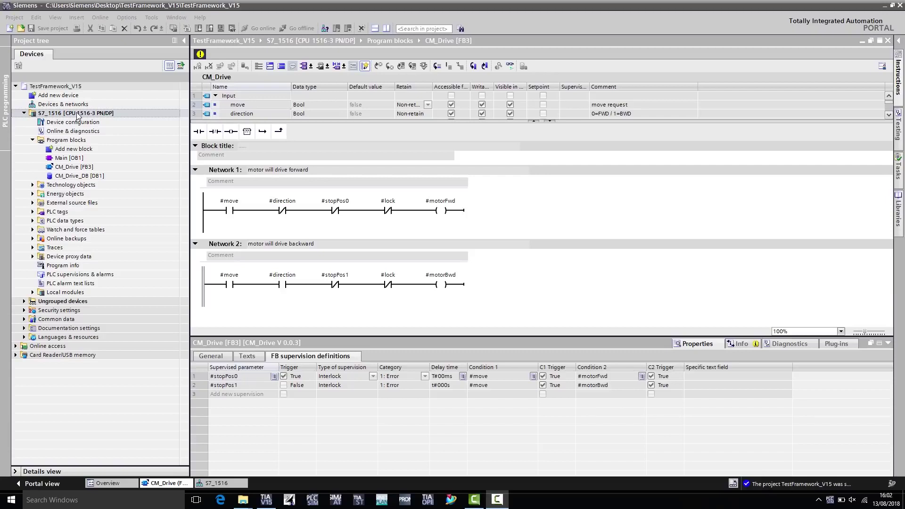
- Download S7_1516 to the simulated CPU at 192.168.0.1 via the Siemens PLCSIM Virtual Ethernet Adapter
left_click(77, 115)
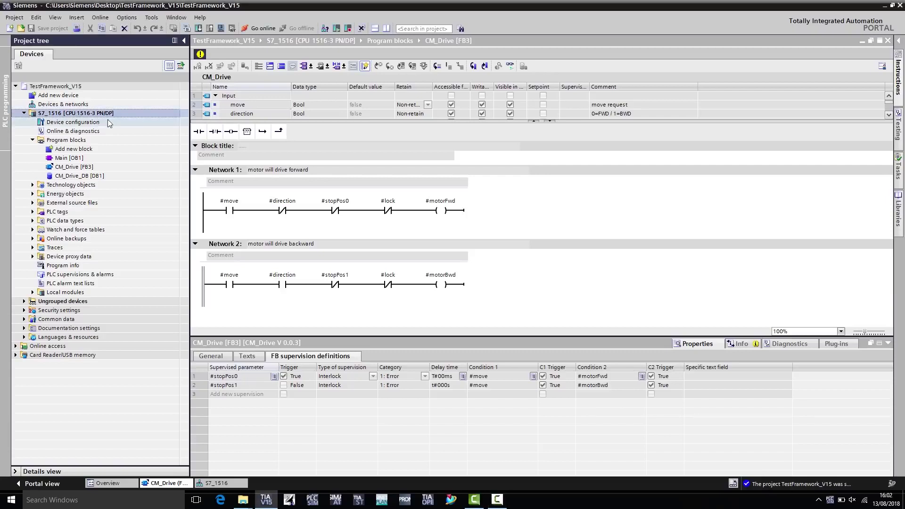
left_click(199, 29)
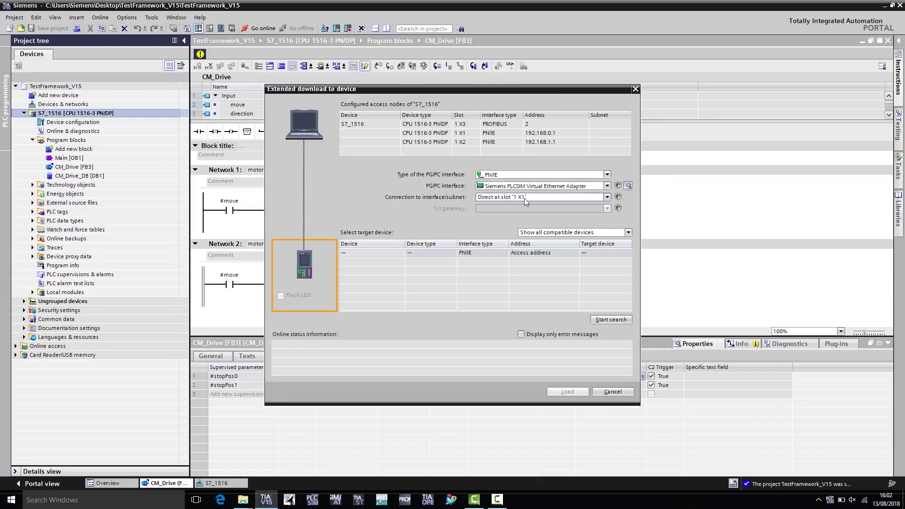
left_click(608, 186)
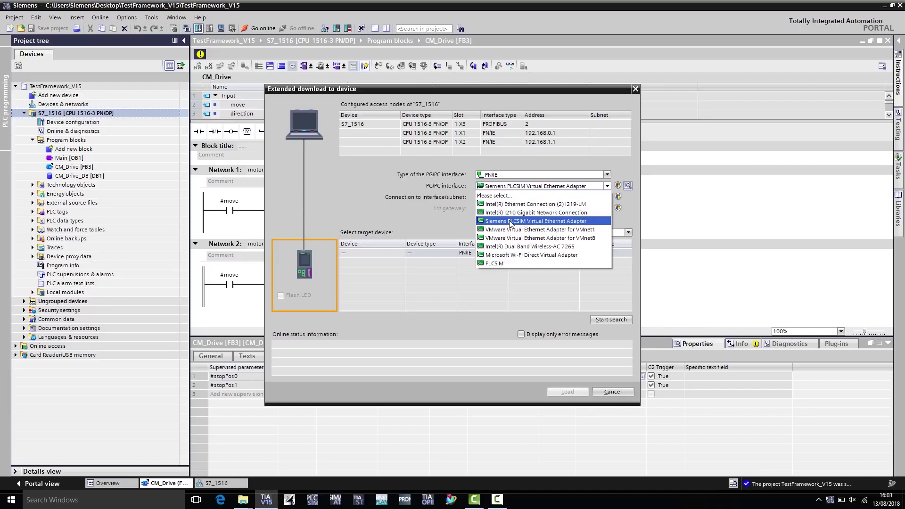
left_click(583, 222)
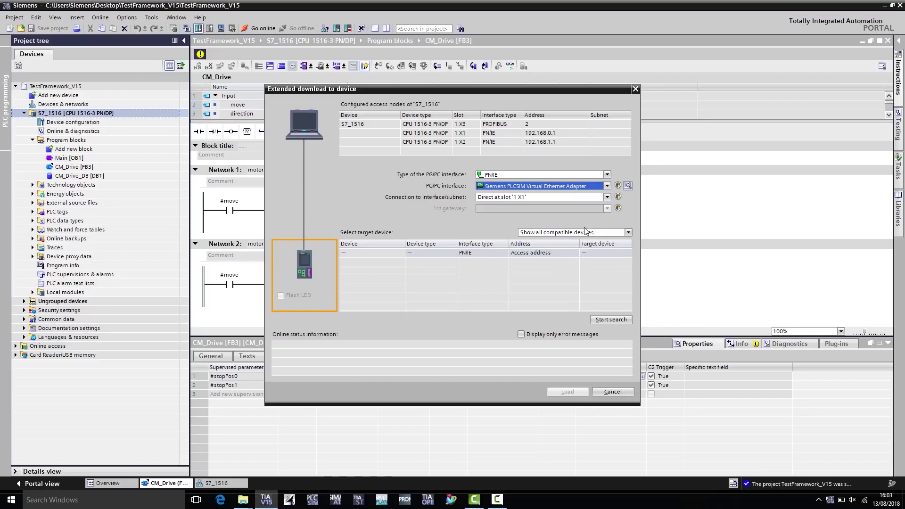
left_click(609, 320)
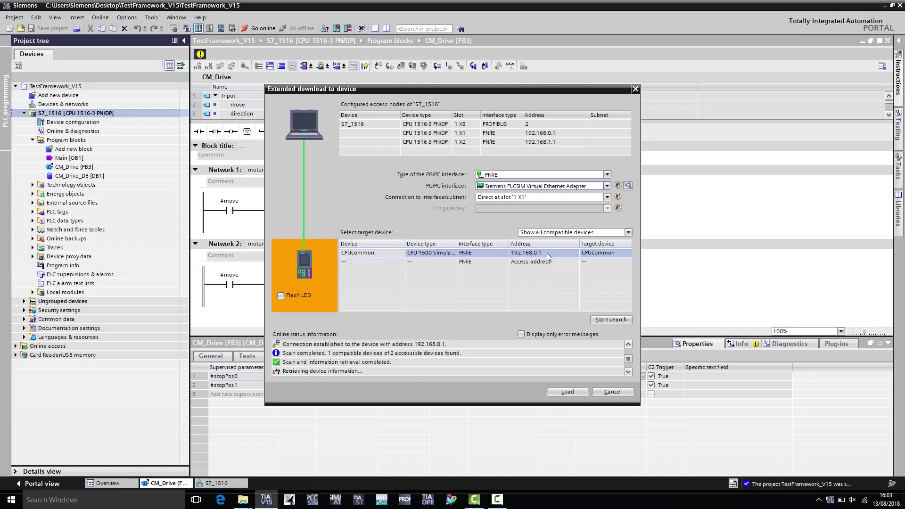
left_click(565, 393)
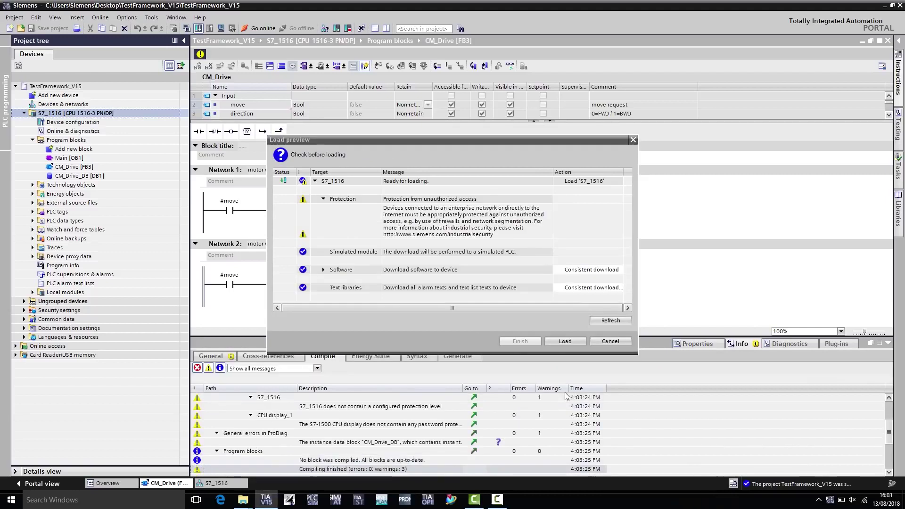
left_click(565, 341)
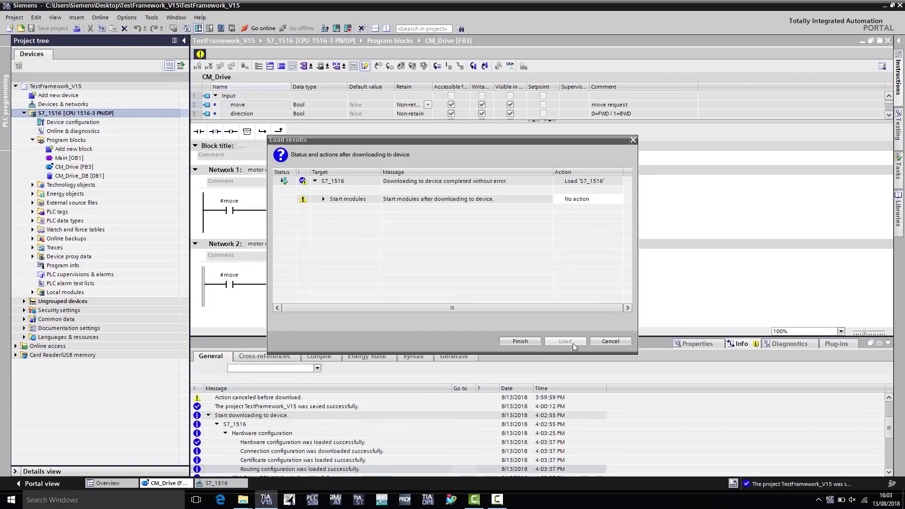
- Close the load results and switch PLC_1 to RUN in the PLCSIM Advanced Control Panel
left_click(520, 341)
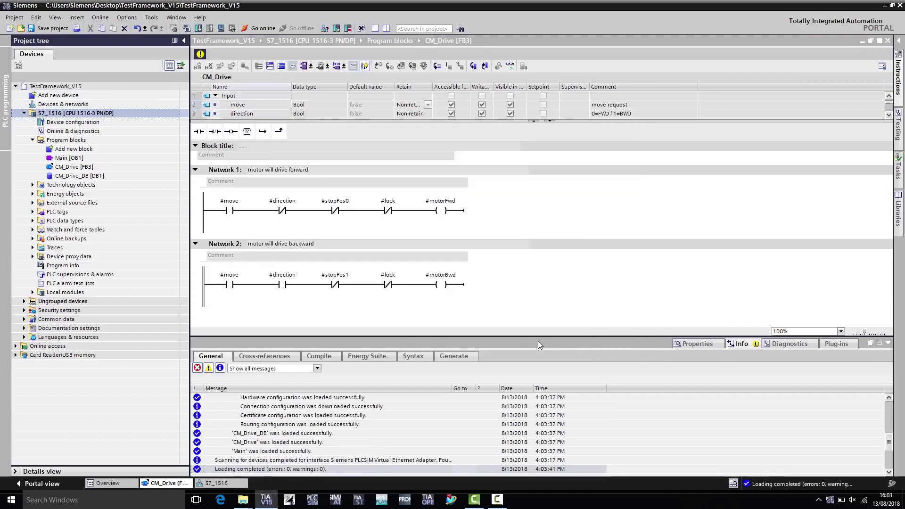
left_click(832, 505)
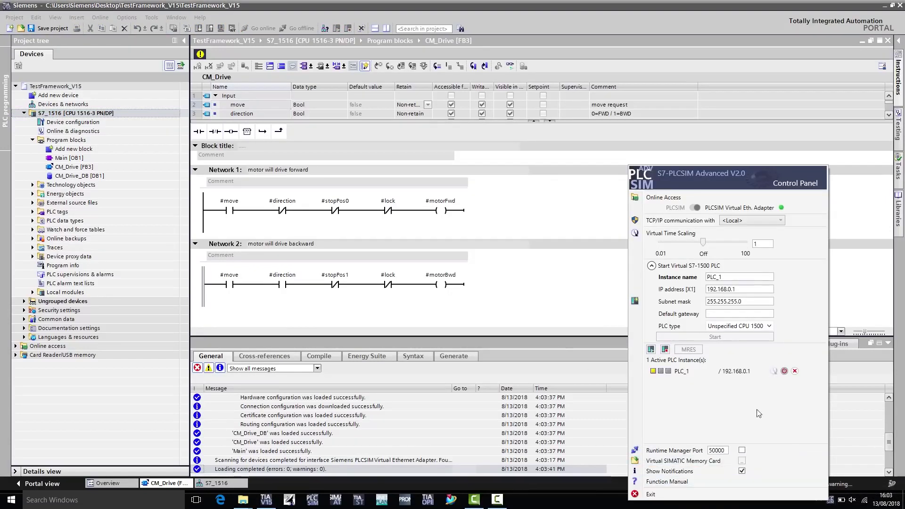
left_click(686, 372)
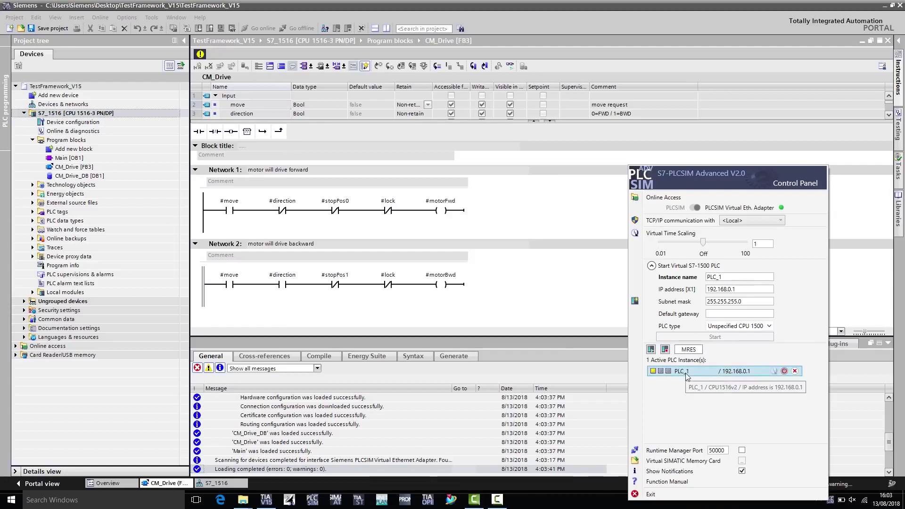
left_click(651, 350)
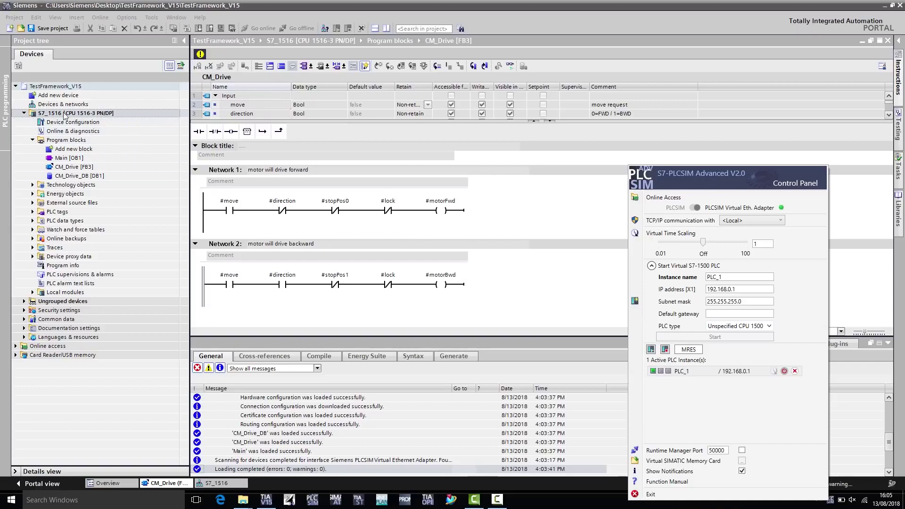
- Go online with S7_1516 and select Motor_Test under Watch and force tables
left_click(225, 49)
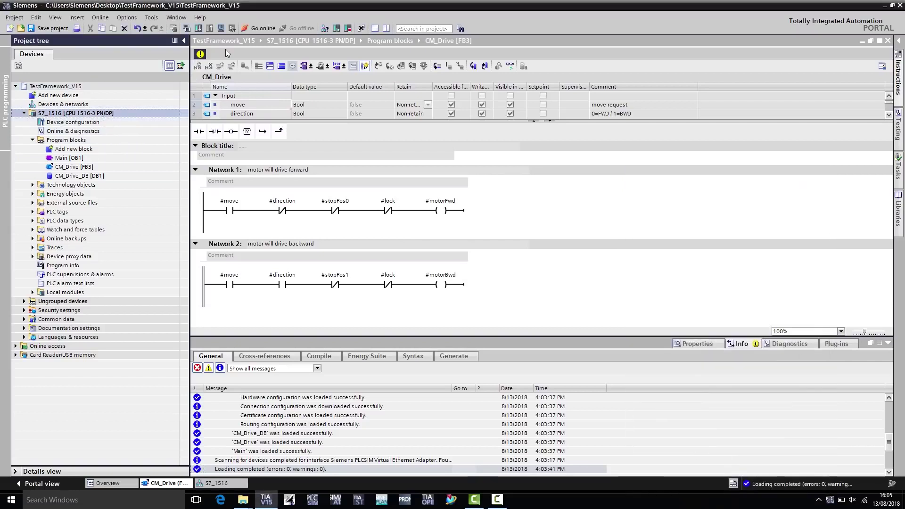
left_click(262, 29)
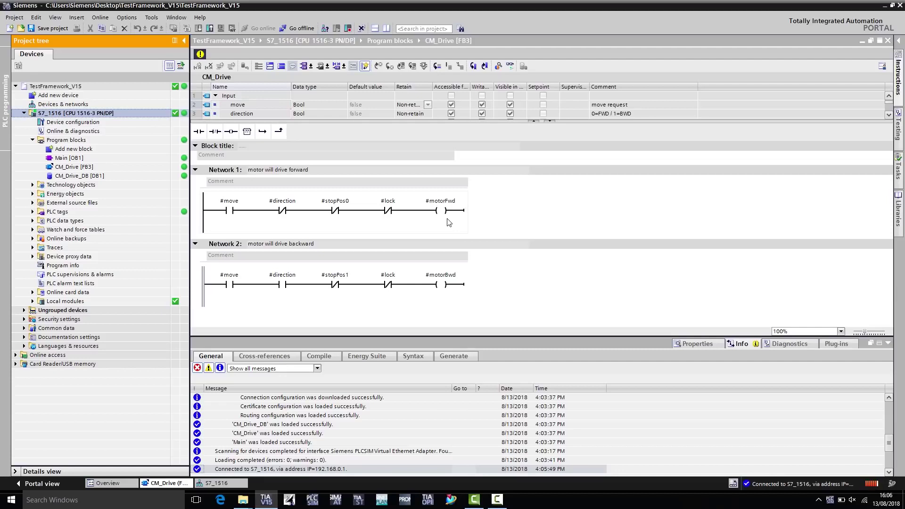
left_click(33, 230)
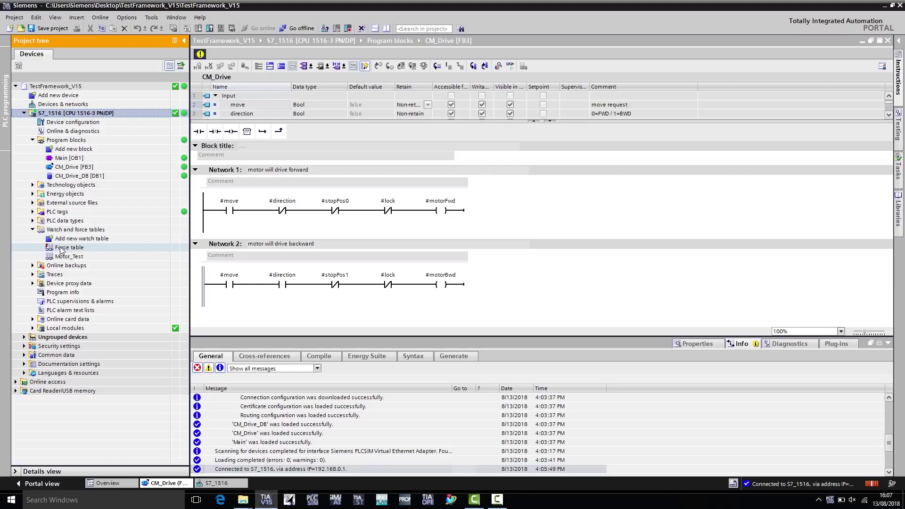
left_click(66, 258)
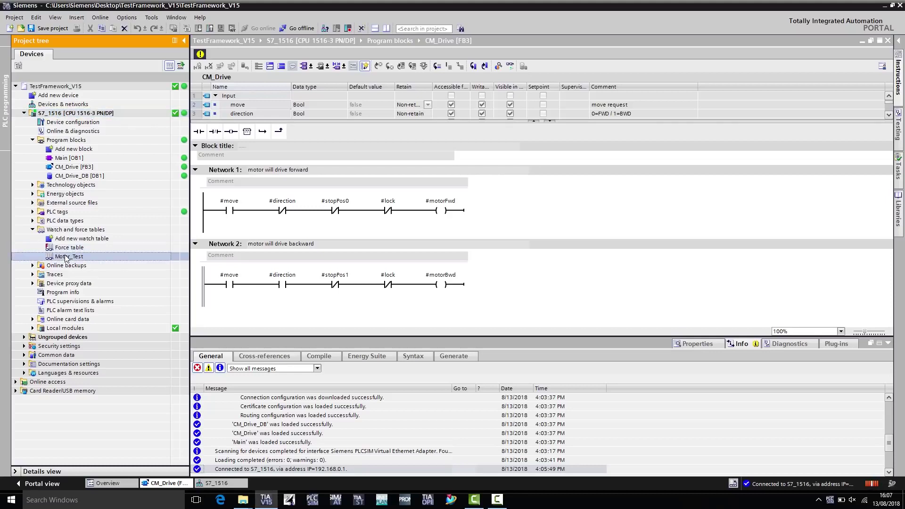
- Monitor Motor_Test live and modify the move, direction and lock tags to TRUE
double_click(66, 258)
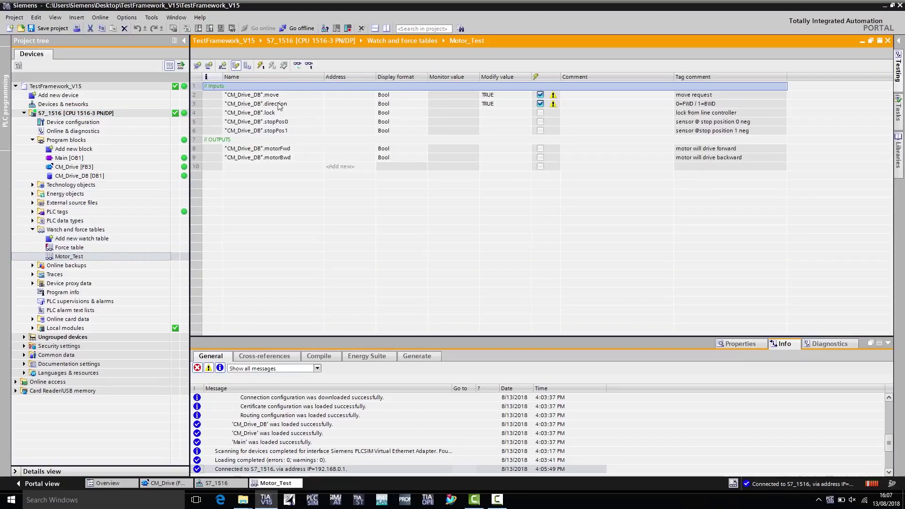
left_click(298, 66)
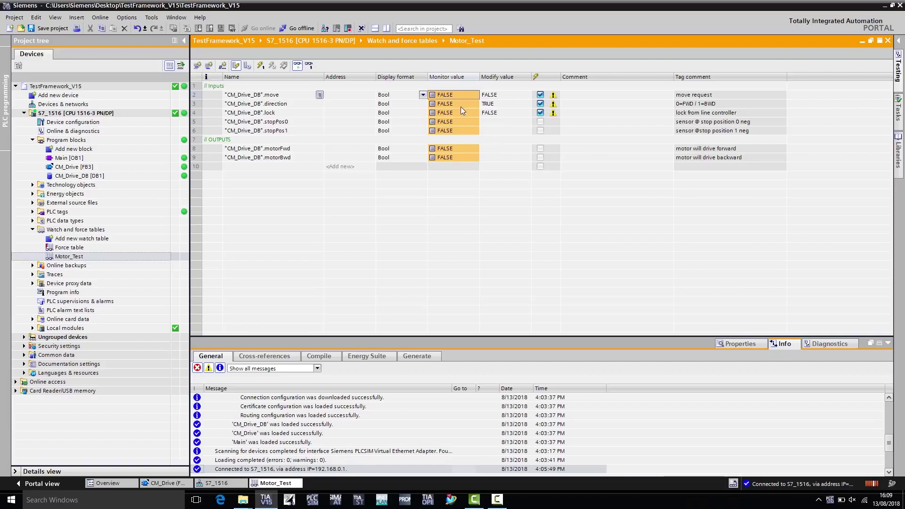
right_click(468, 96)
mouse_move(495, 101)
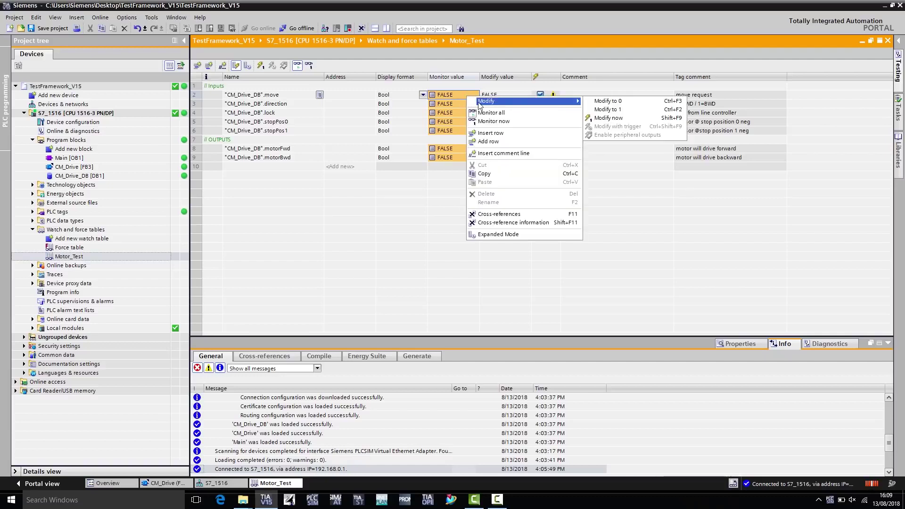
left_click(629, 110)
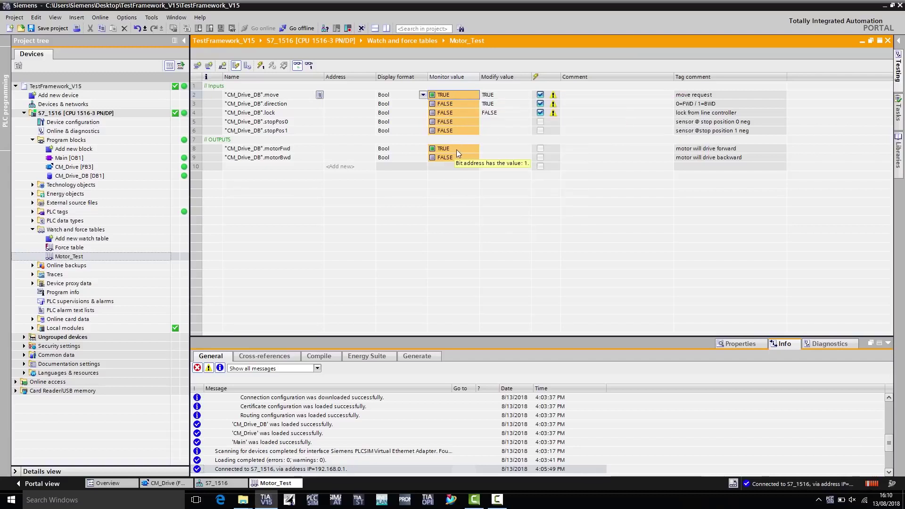
right_click(460, 104)
mouse_move(480, 112)
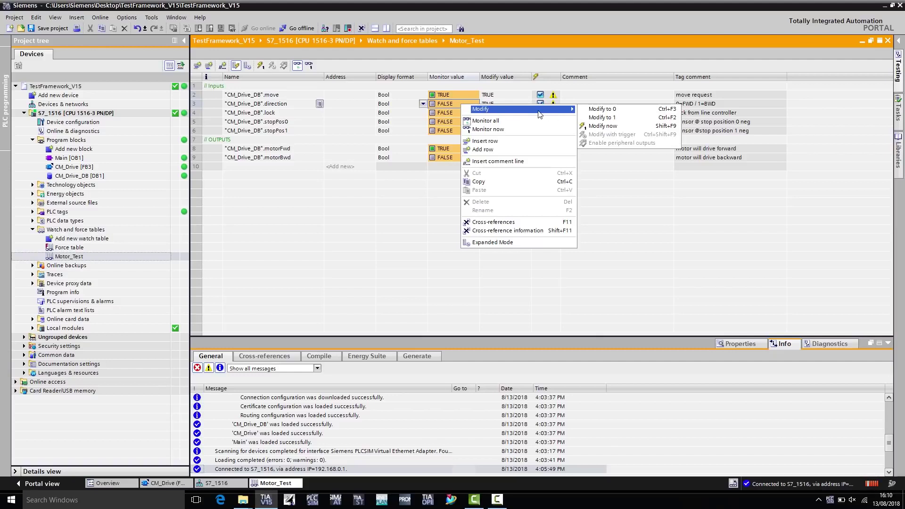
left_click(606, 118)
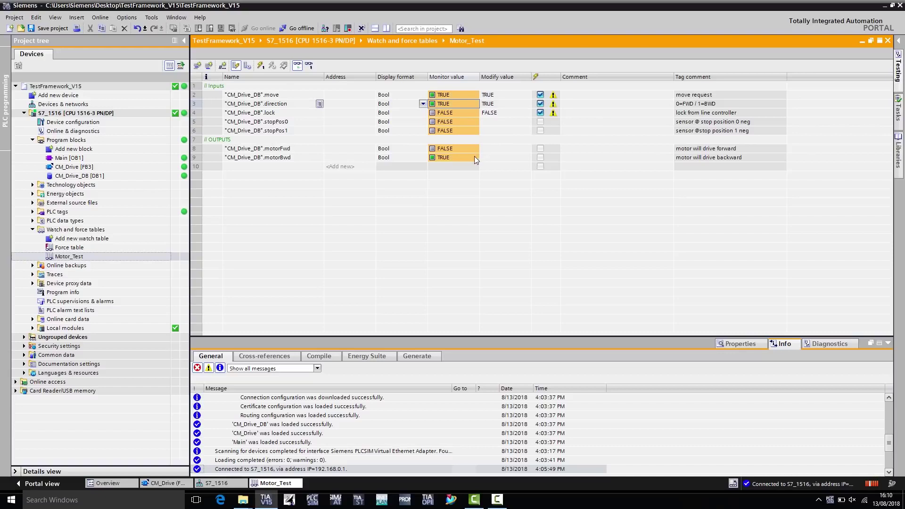
mouse_move(474, 156)
right_click(464, 114)
mouse_move(519, 118)
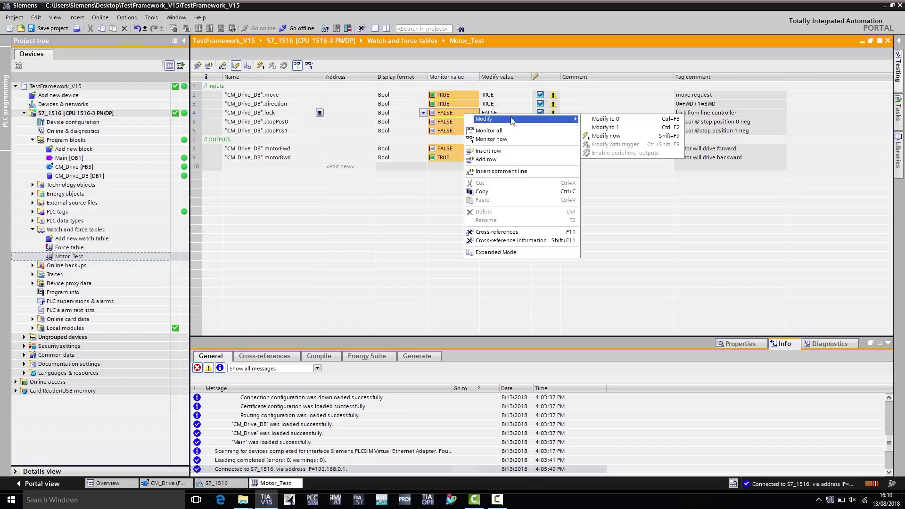
left_click(618, 127)
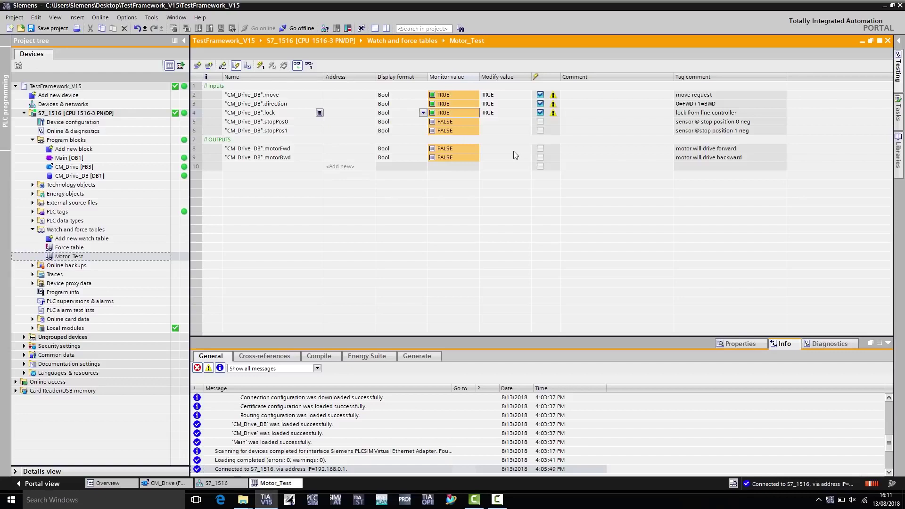
- Open Edge and browse to the PLC web server at 192.168.0.1
left_click(221, 500)
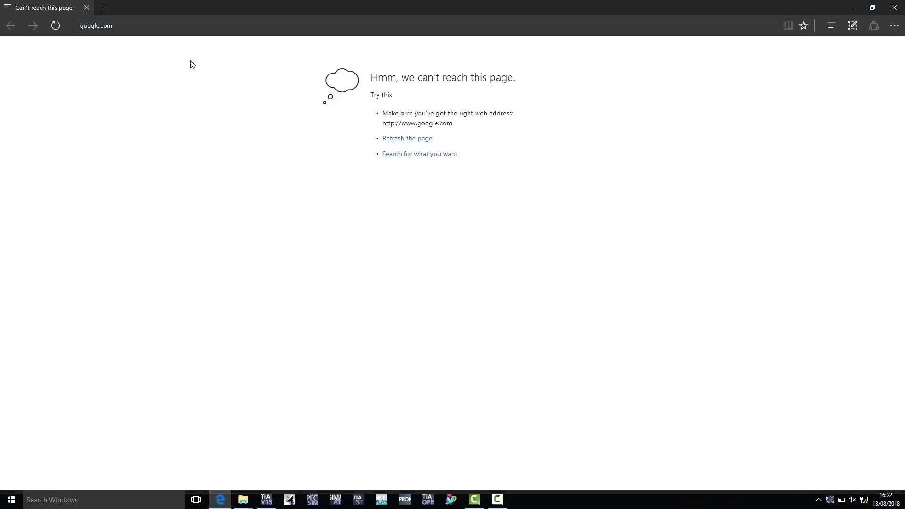
left_click(150, 27)
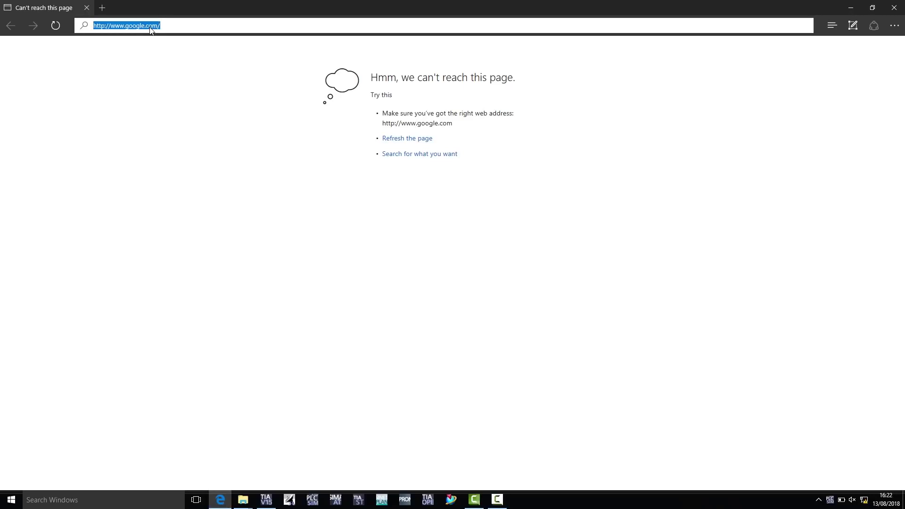
type("1")
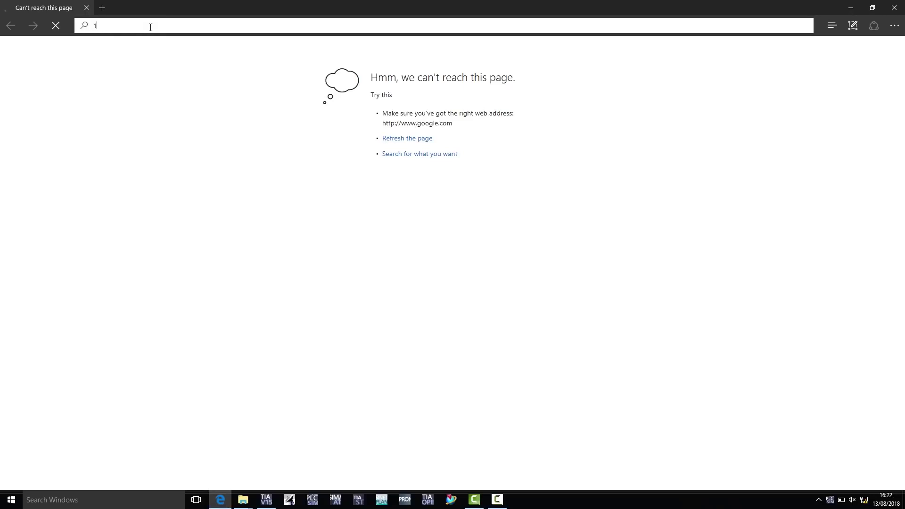
type("92.1")
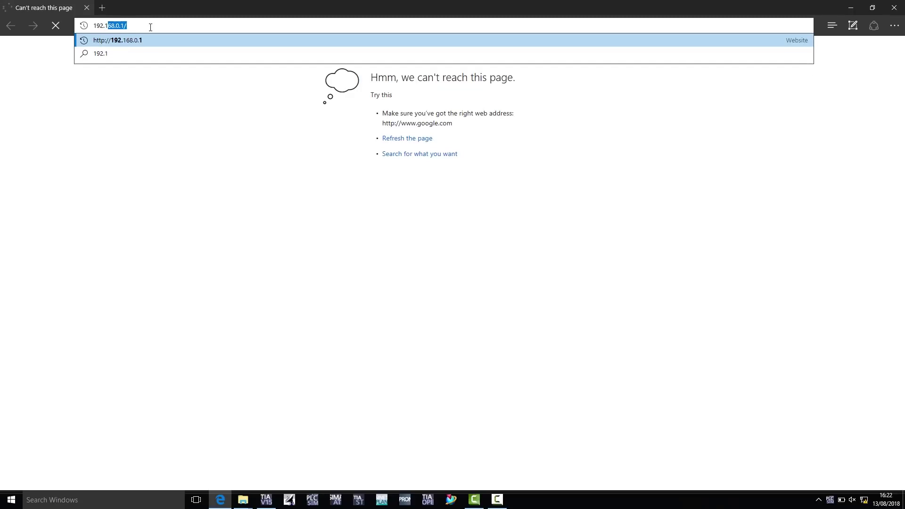
type("68.0")
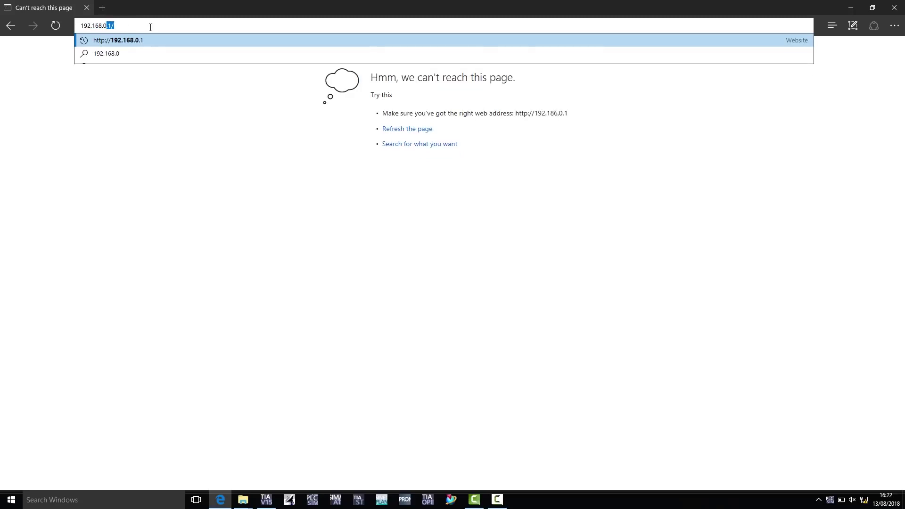
type(".1")
key("Return")
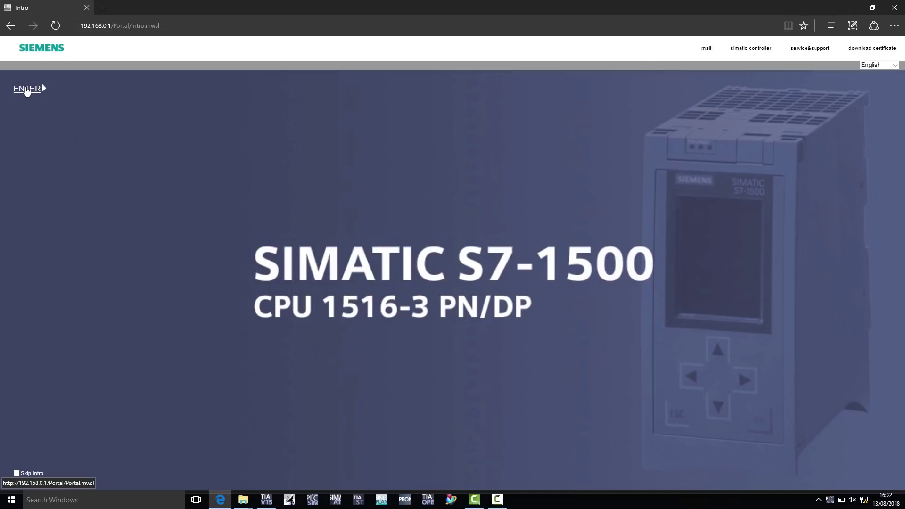
- Follow the ENTER link on the S7-1500 intro page to reach the start page
left_click(27, 89)
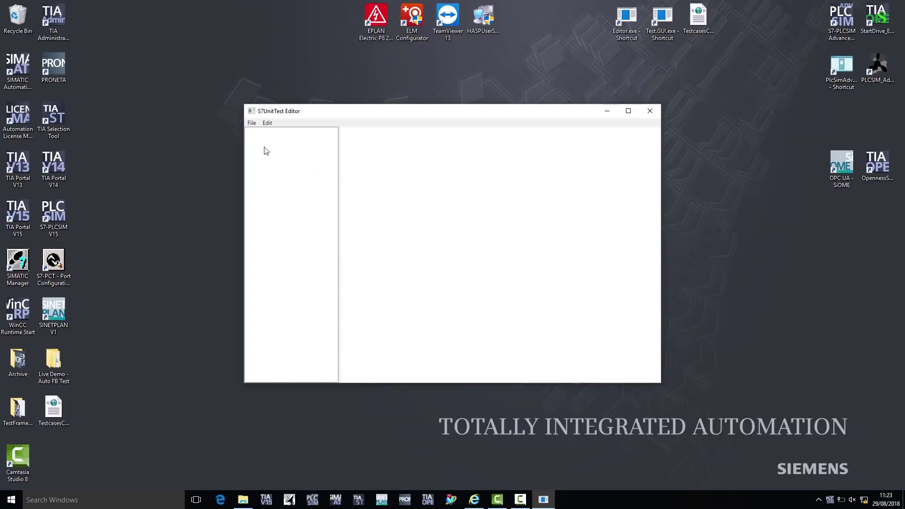
- Open TestcasesCMDrive.xml and select the CMDrive test case under ProjektTest to see its Interlock and MotorFWD steps
left_click(251, 123)
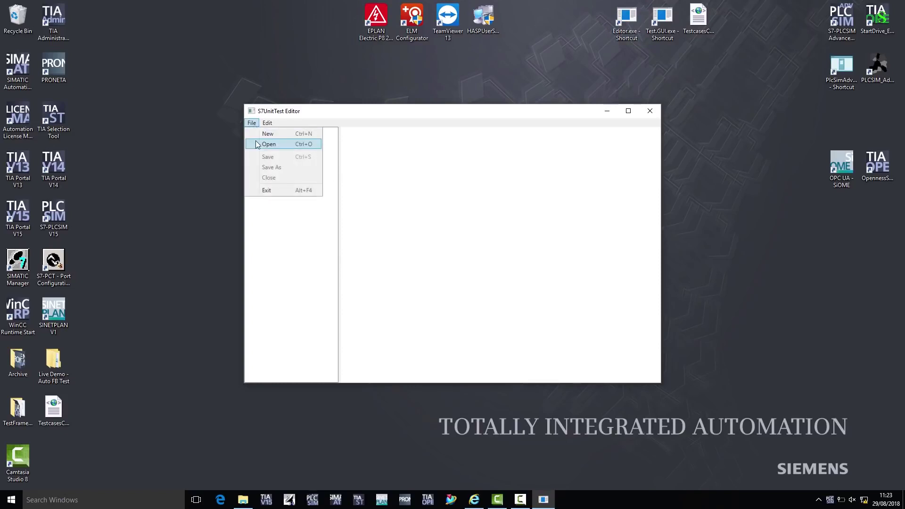
left_click(258, 144)
left_click(370, 215)
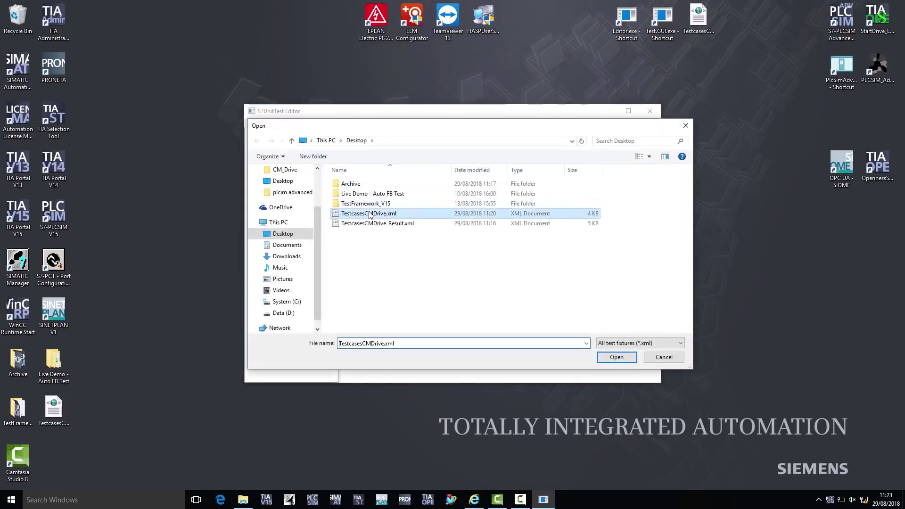
left_click(599, 357)
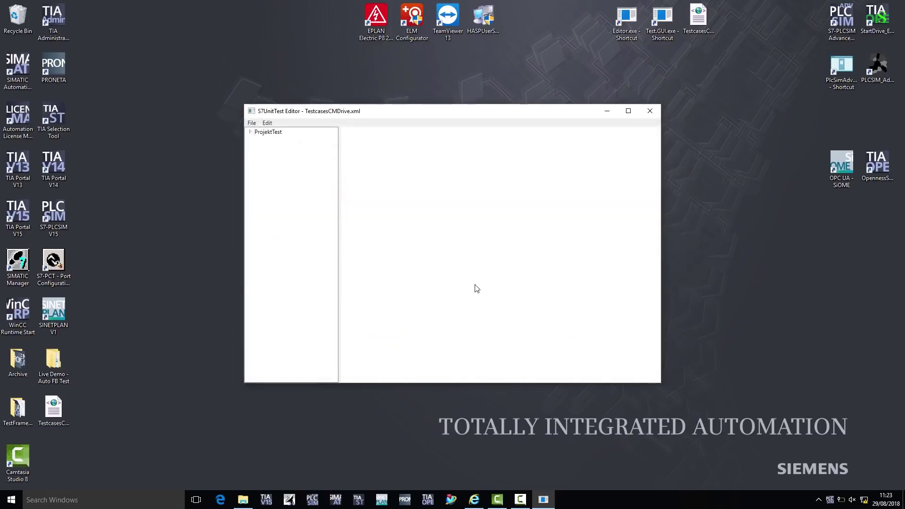
left_click(250, 132)
left_click(271, 140)
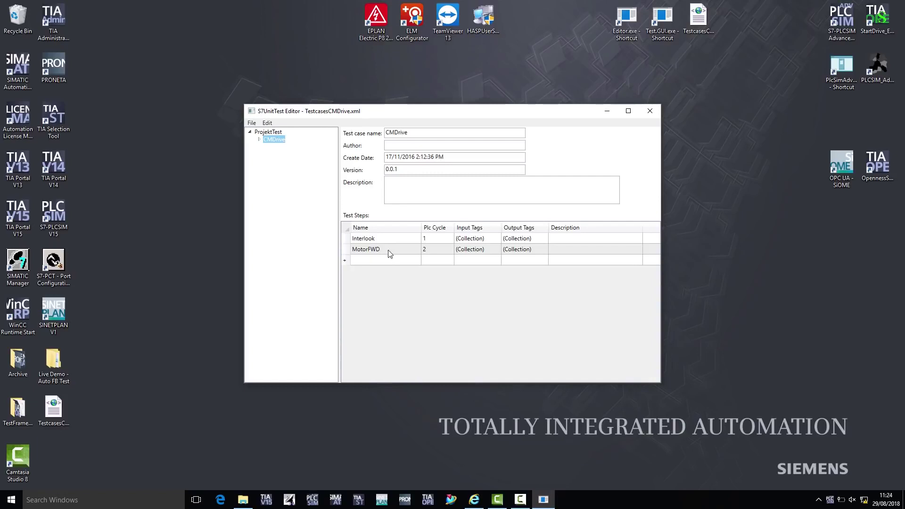
- Add a new test step named MotorBWD to the CMDrive test case
left_click(395, 263)
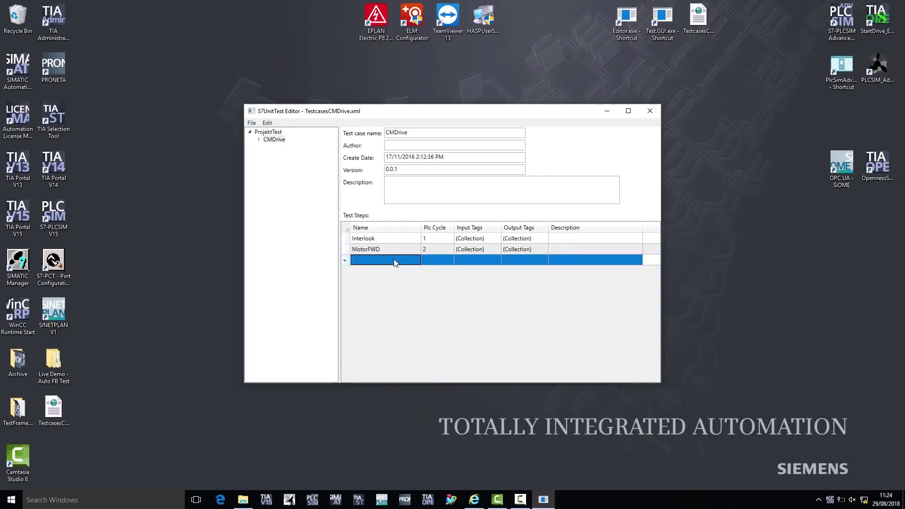
type("MotorBWD")
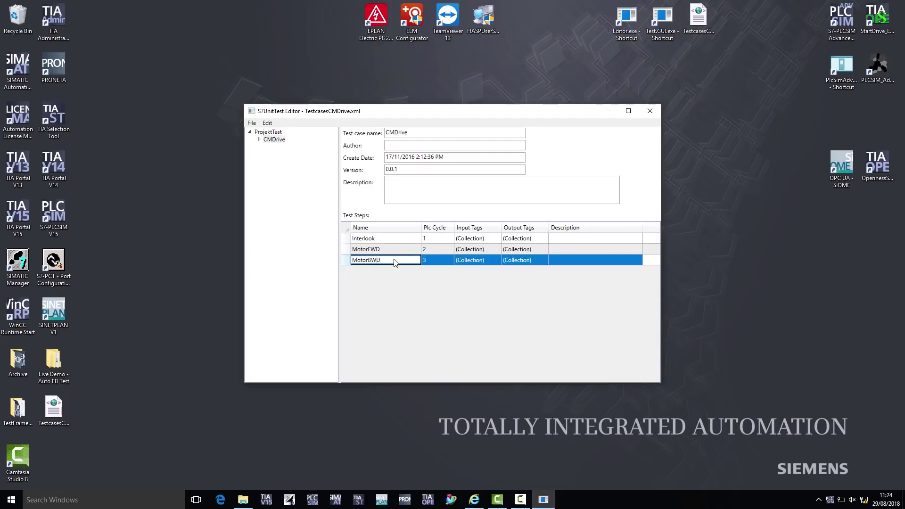
key("Return")
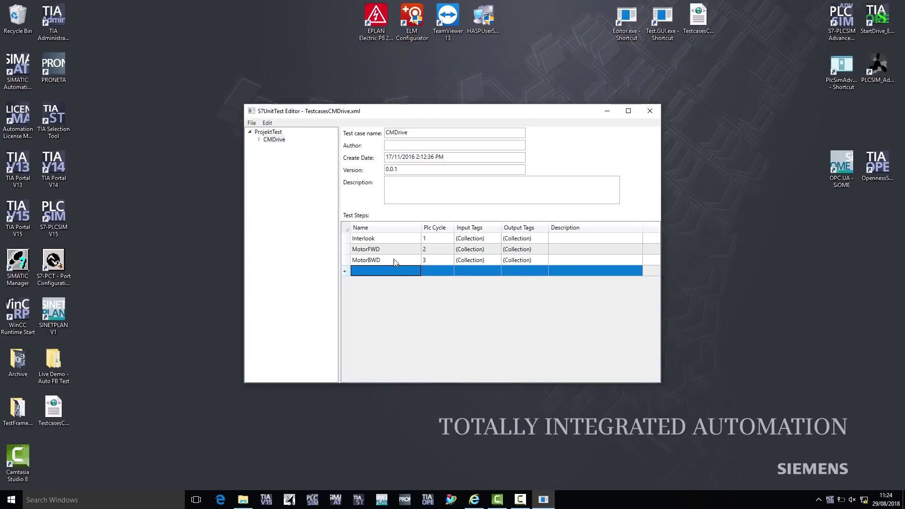
- Fill the MotorBWD step with the CM_Drive template's input and output tags
double_click(268, 141)
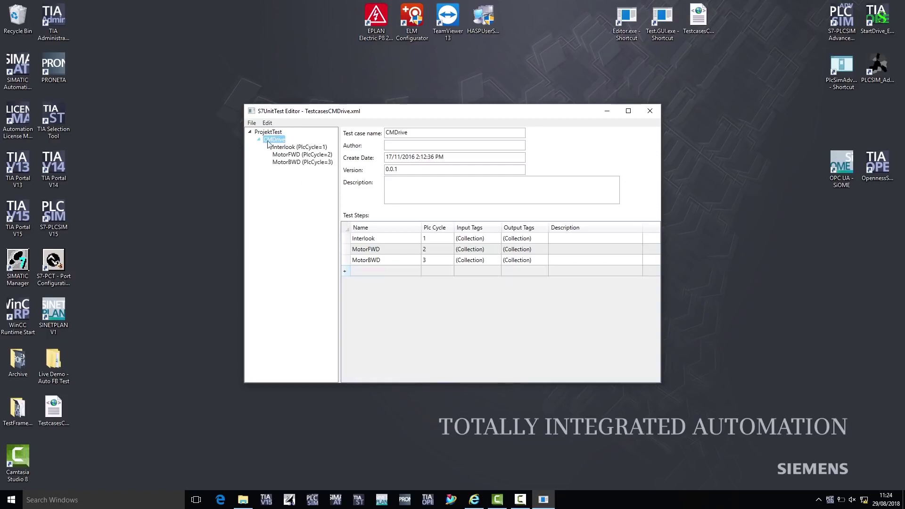
left_click(291, 164)
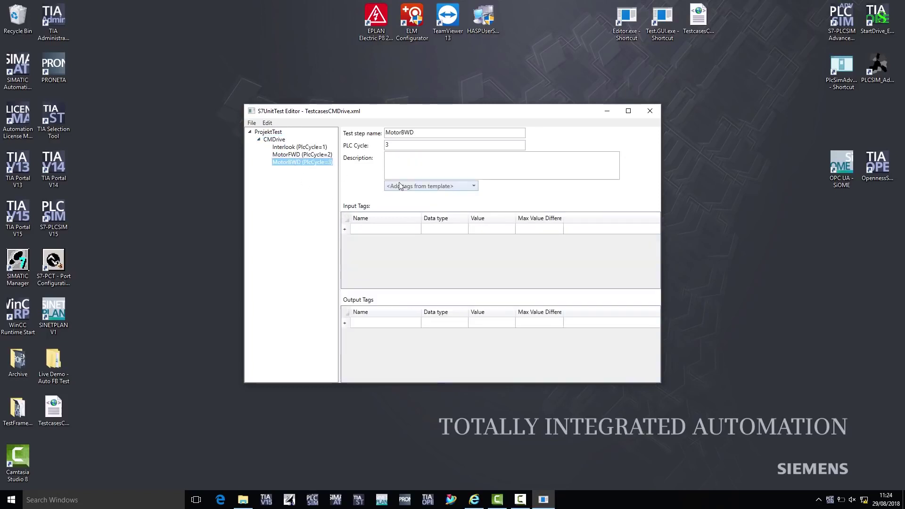
left_click(473, 187)
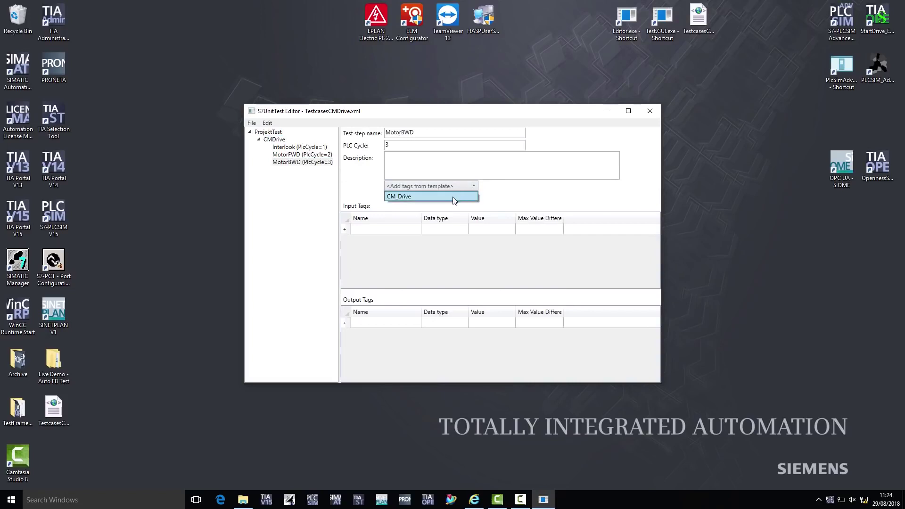
left_click(454, 197)
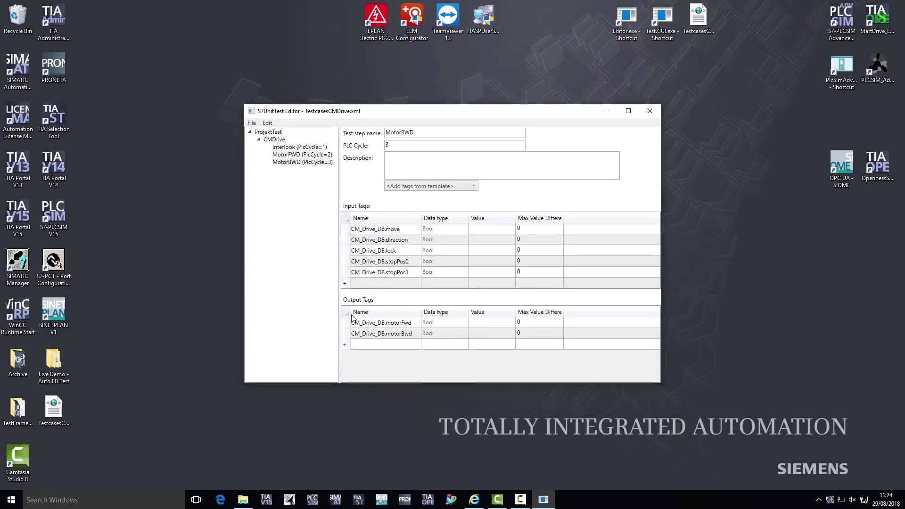
- Set MotorBWD inputs: move and direction true; lock, stopPos0 and stopPos1 false
left_click(481, 232)
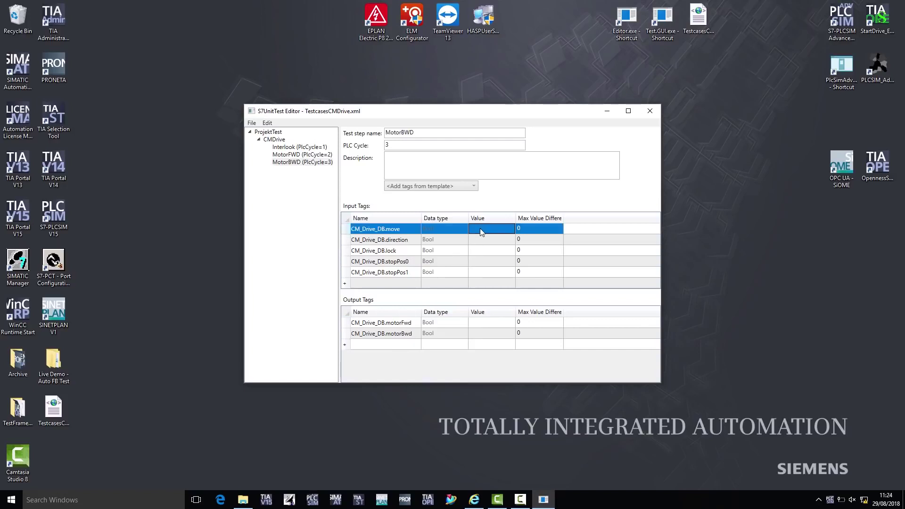
left_click(481, 228)
key("Return")
type("tr")
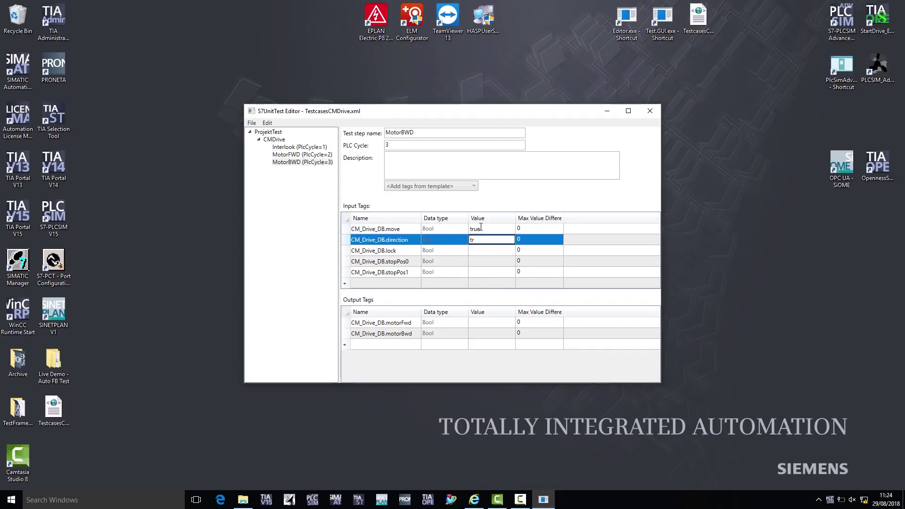
type("ue")
key("Return")
type("fals")
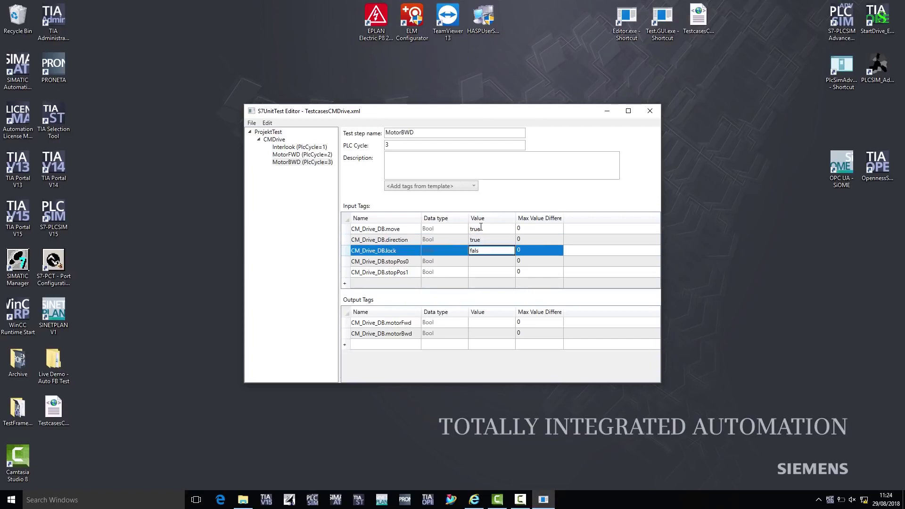
type("e")
key("ctrl+a")
key("End")
key("Return")
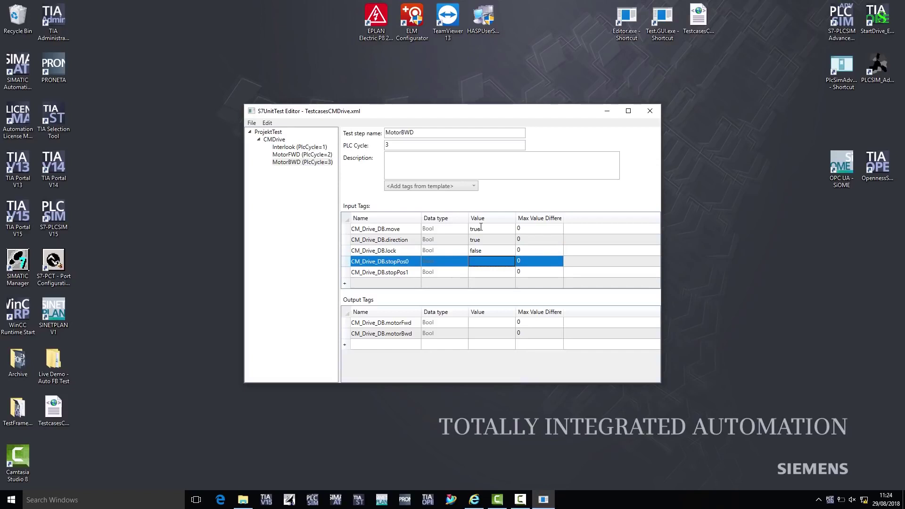
left_click(492, 259)
type("false")
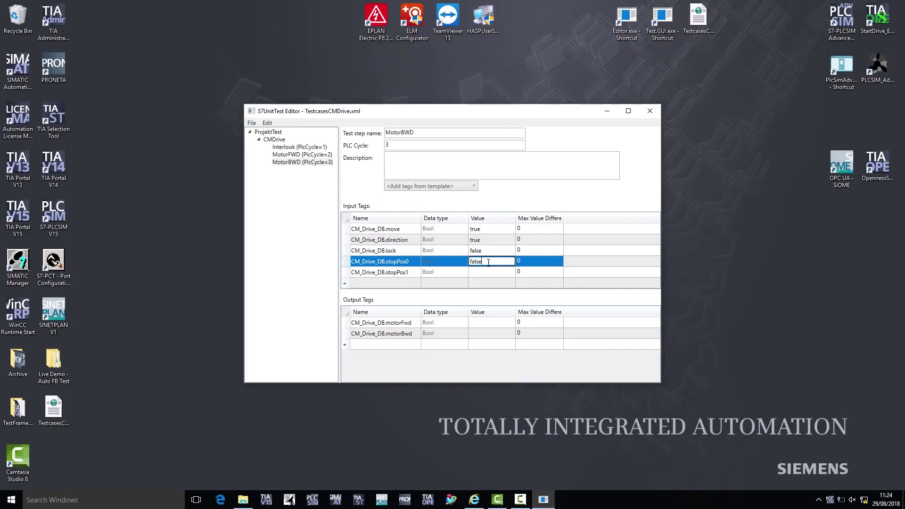
key("Return")
type("false")
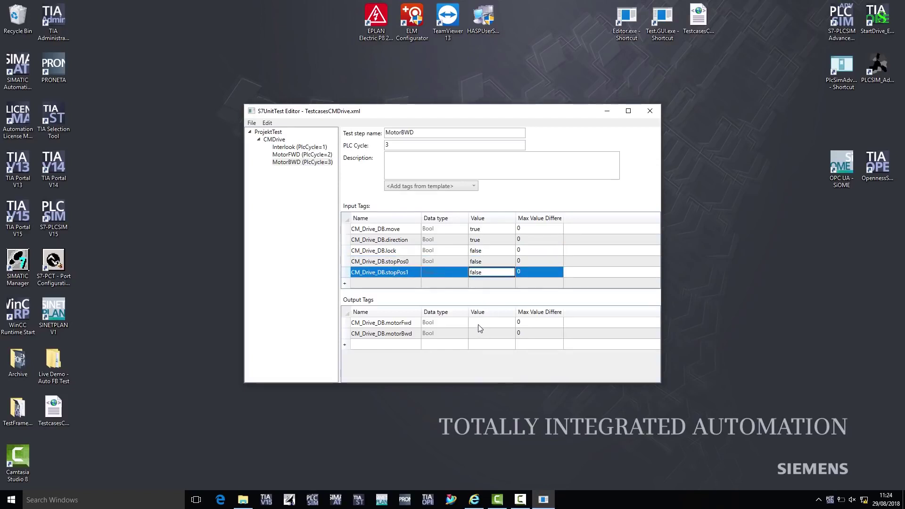
- Expect motorFwd false and motorBwd true, then save the test file and minimize the editor
left_click(481, 323)
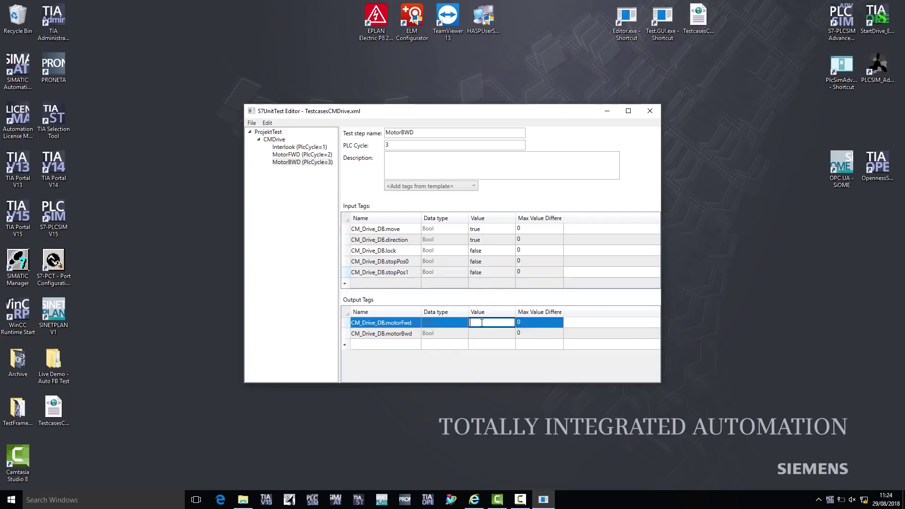
left_click(477, 334)
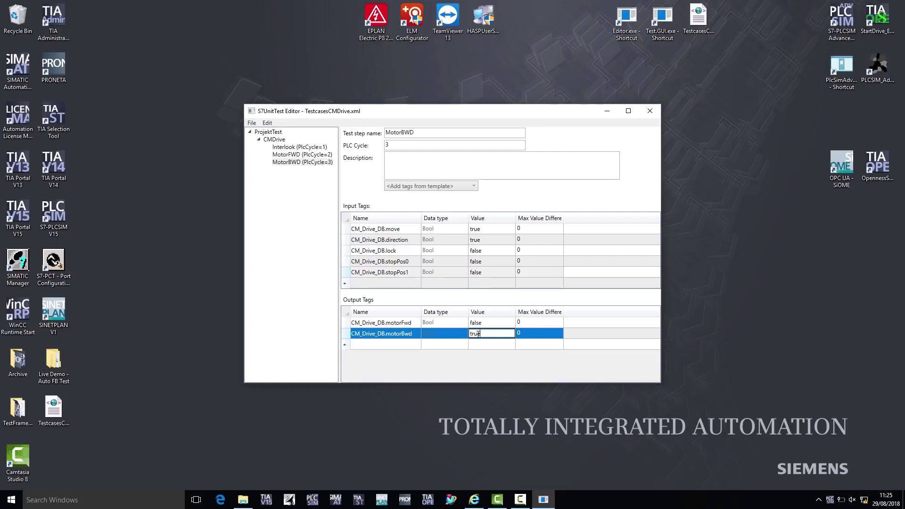
key("Return")
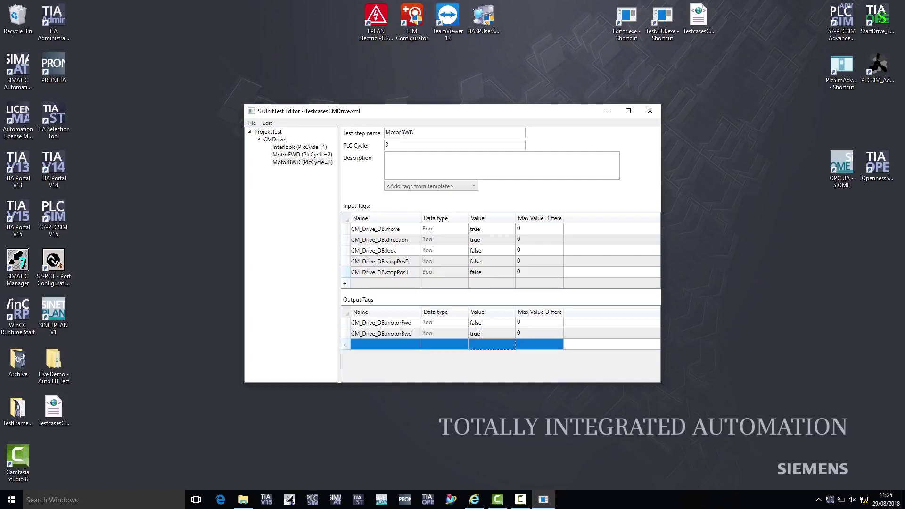
left_click(251, 123)
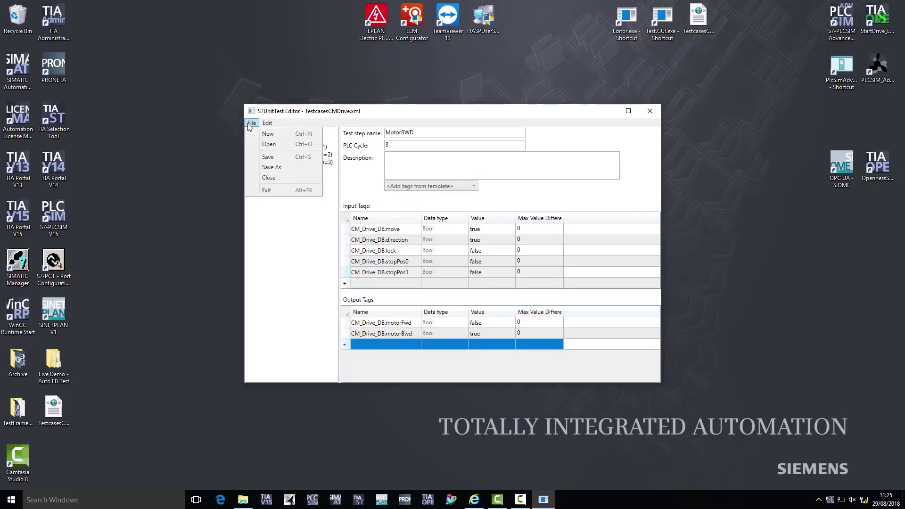
left_click(263, 159)
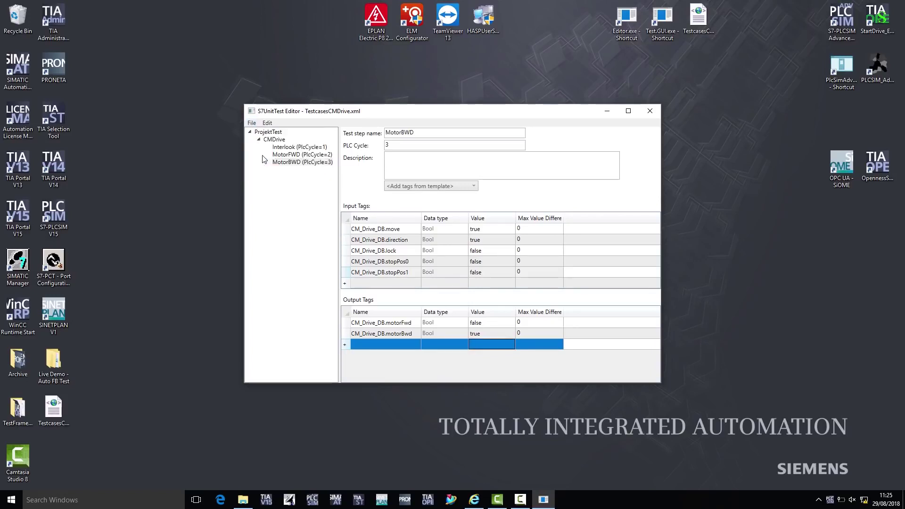
left_click(607, 111)
- Launch S7 Unit Test, load TestcasesCMDrive.xml, and run it against the virtual PLC
double_click(654, 33)
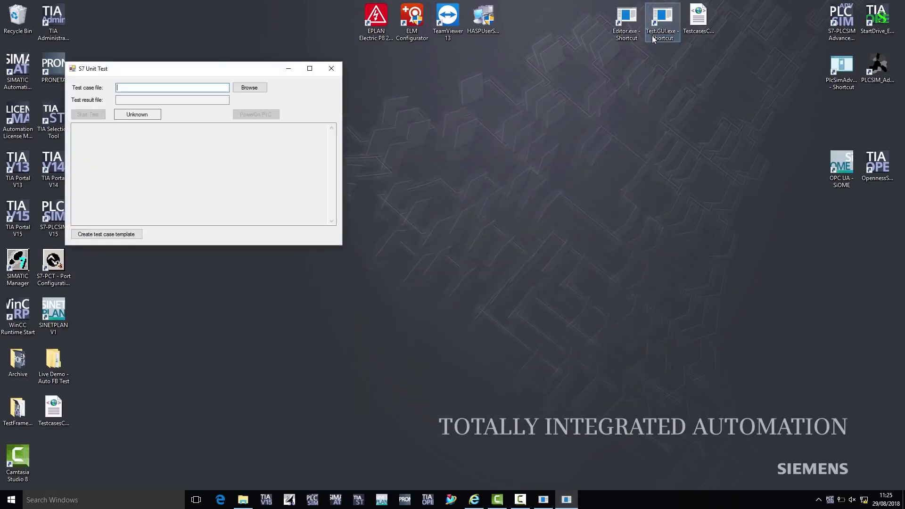
left_click_drag(266, 66, 446, 147)
left_click(434, 168)
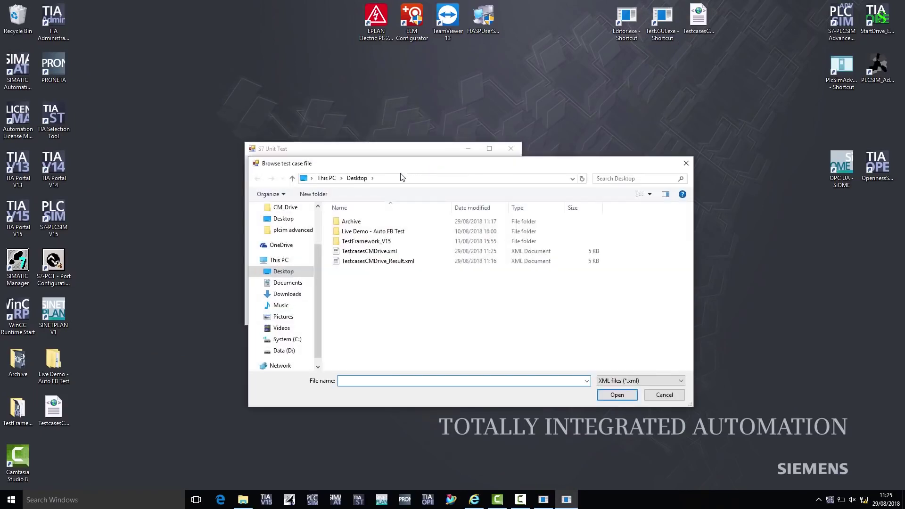
left_click(407, 253)
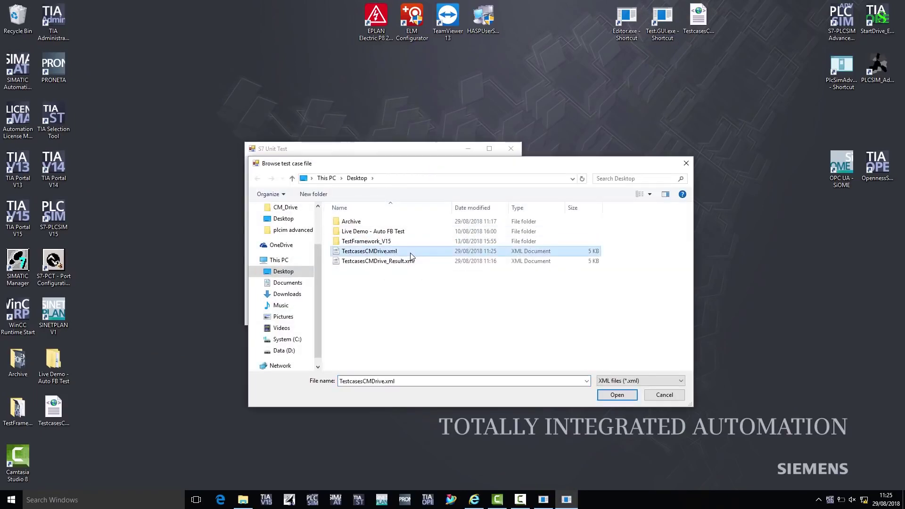
left_click(615, 396)
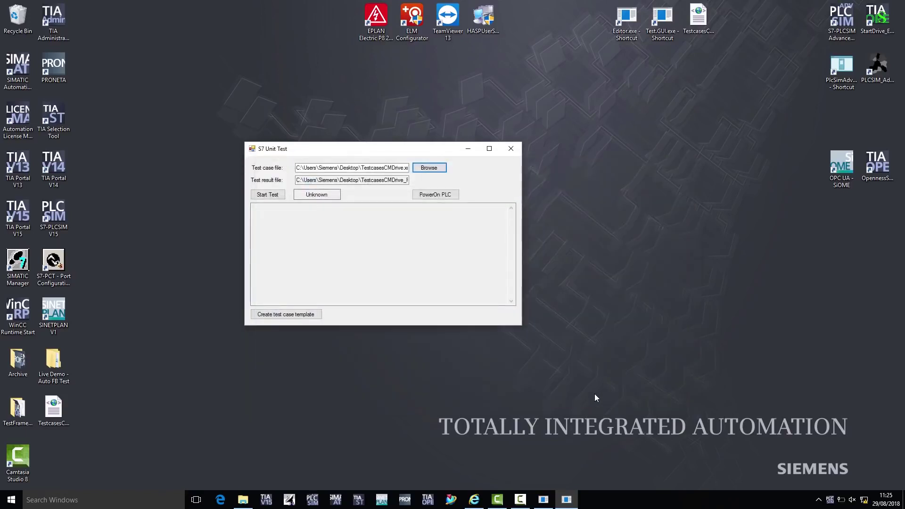
left_click(271, 196)
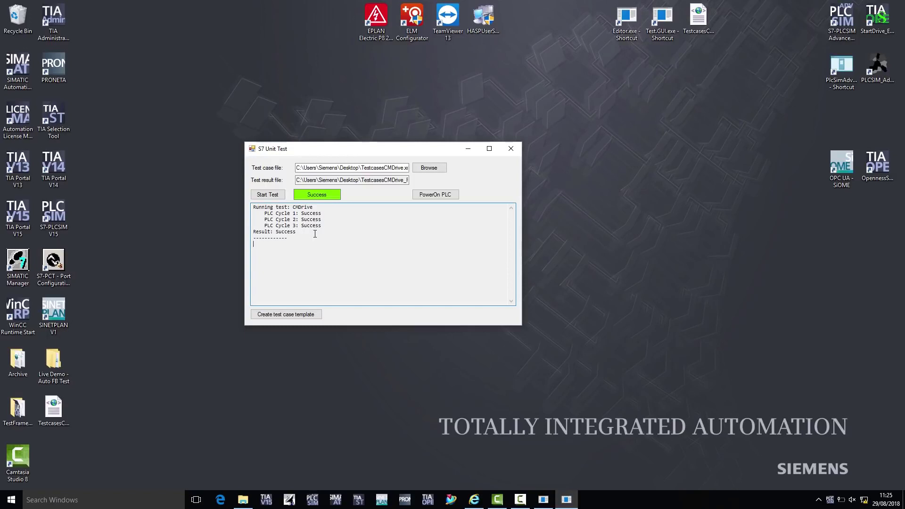
- Open the TestcasesCMDrive_Result.xml report from the desktop in Internet Explorer
double_click(698, 22)
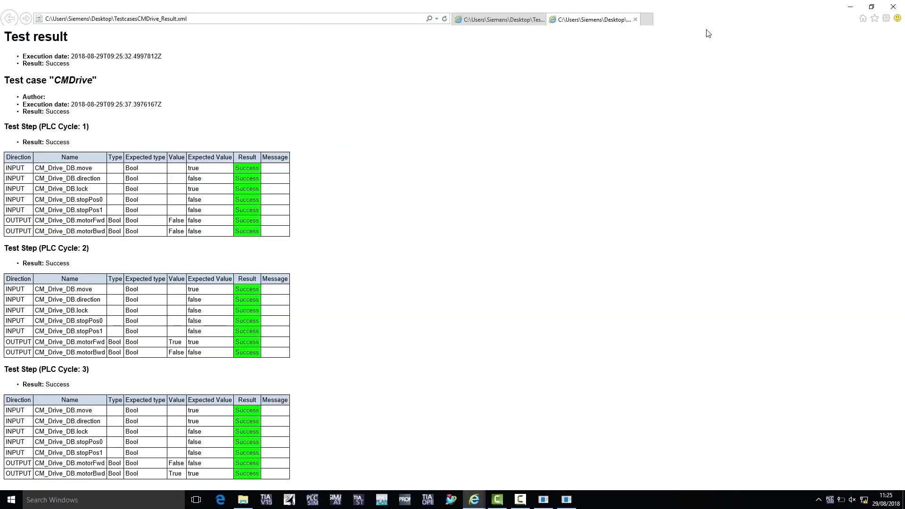